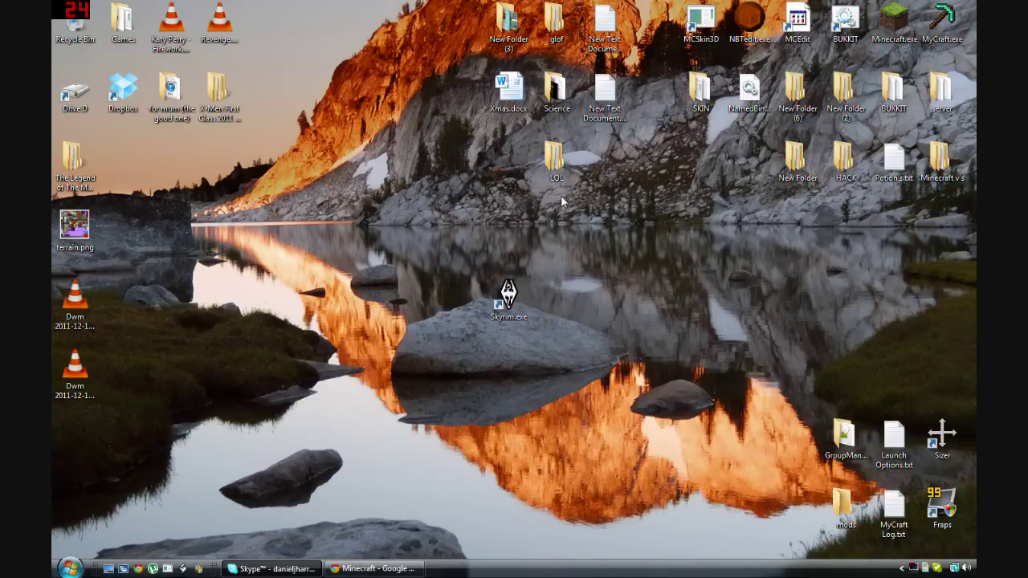
Step: Create a desktop folder named "new server" and move it to a clear spot on the desktop
{"action": "right_click", "coordinate": [600, 252]}
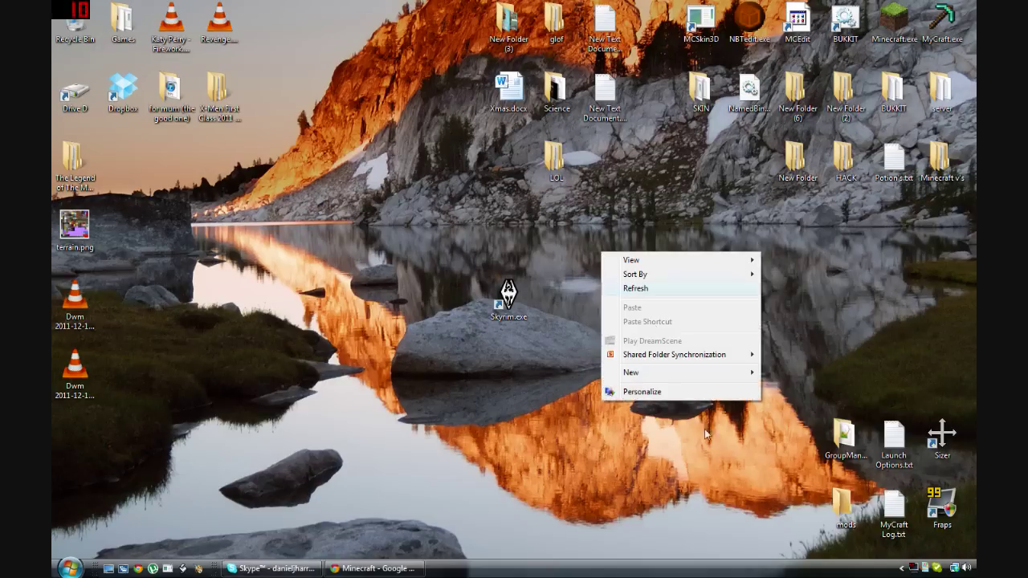
{"action": "mouse_move", "coordinate": [722, 373]}
{"action": "left_click", "coordinate": [814, 372]}
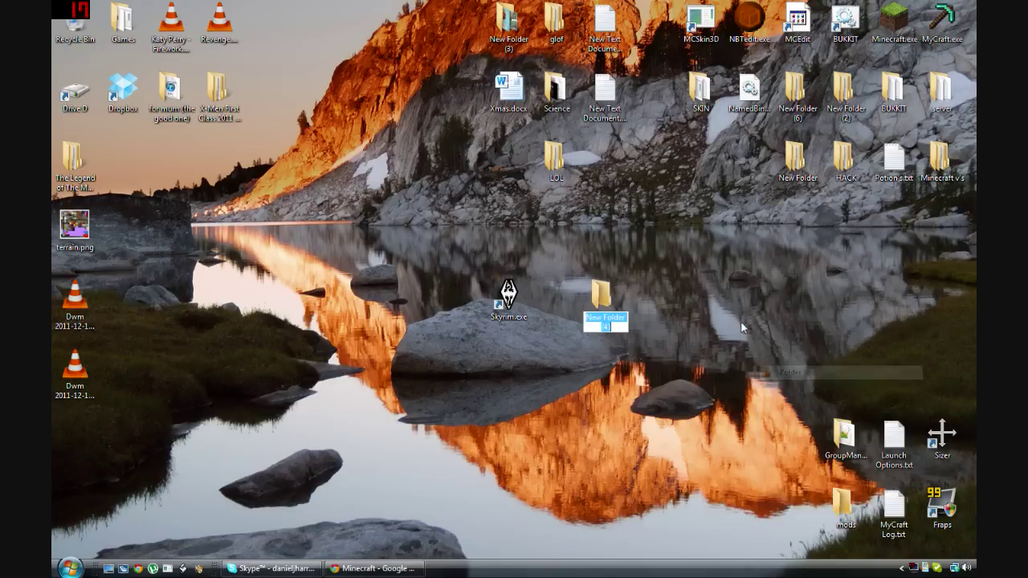
{"action": "key", "text": "BackSpace"}
{"action": "type", "text": "new server"}
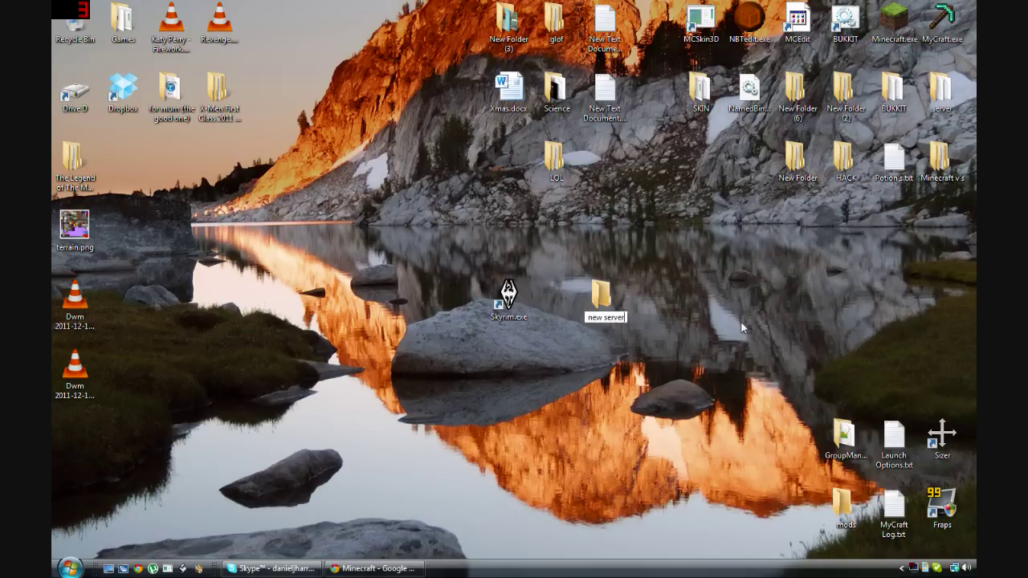
{"action": "key", "text": "Return"}
{"action": "left_click_drag", "start_coordinate": [601, 304], "coordinate": [694, 235]}
Step: Switch to Chrome and download Minecraft_Server.exe and minecraft_server.jar from the Minecraft download page
{"action": "left_click", "coordinate": [371, 568]}
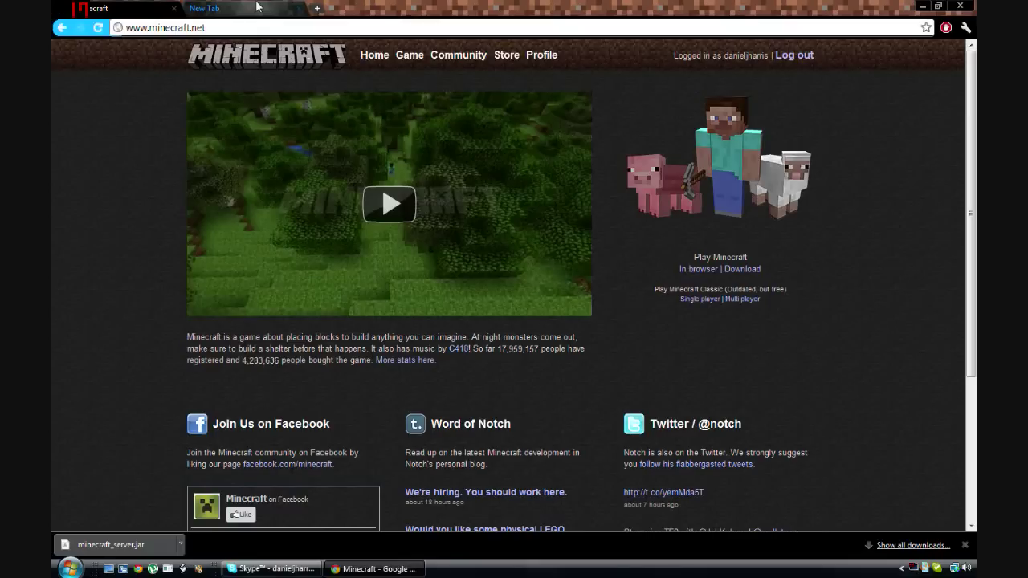
{"action": "left_click", "coordinate": [742, 270]}
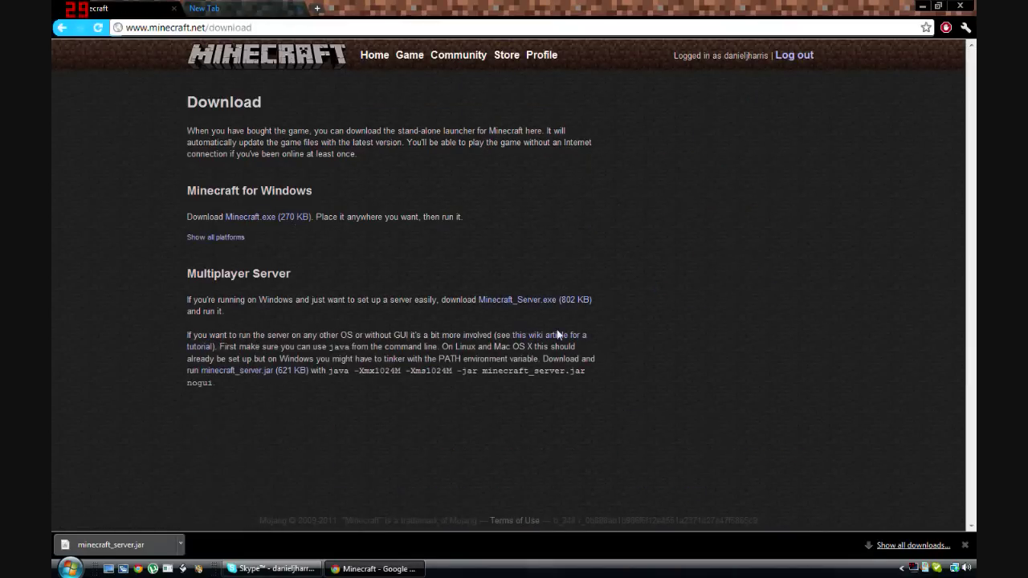
{"action": "left_click", "coordinate": [522, 303]}
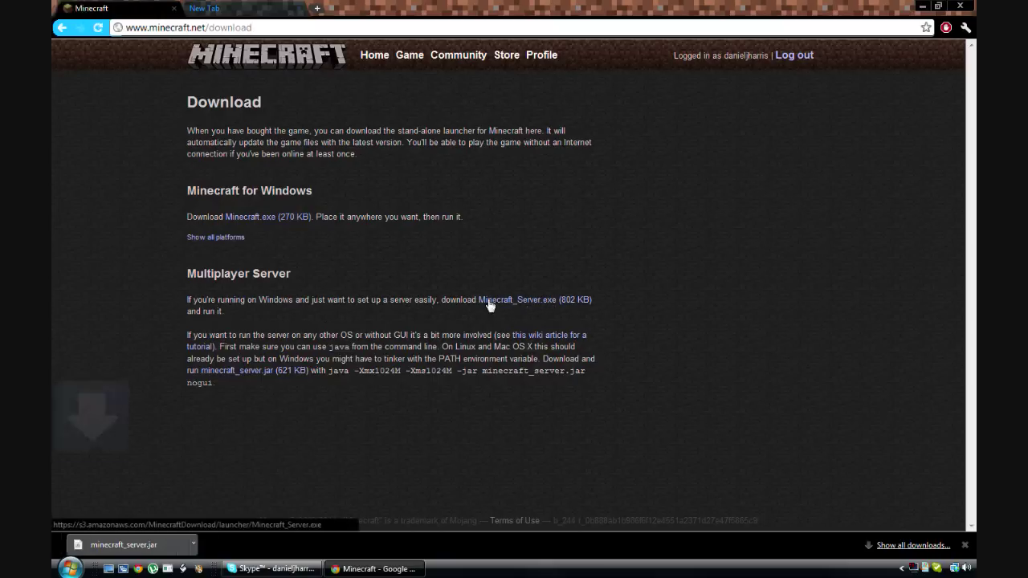
{"action": "left_click", "coordinate": [253, 374]}
{"action": "left_click", "coordinate": [265, 545]}
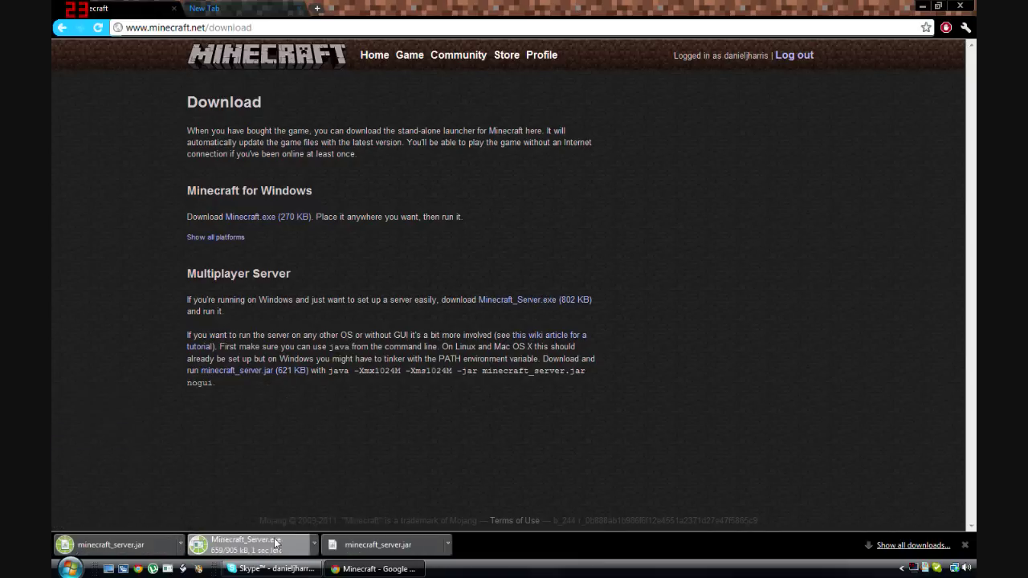
{"action": "right_click", "coordinate": [391, 545]}
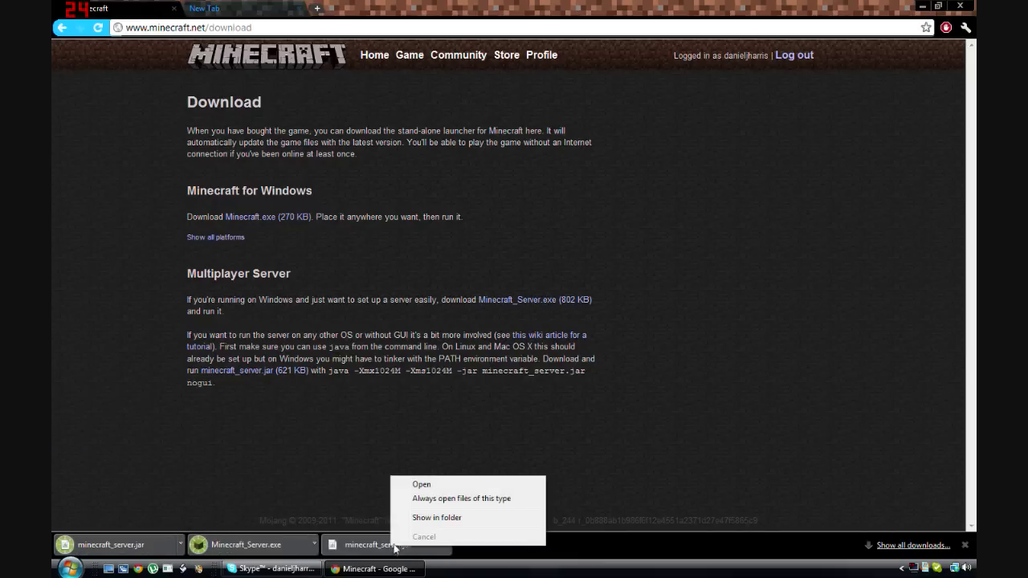
Step: Put the downloaded Minecraft server files into the "new server" folder on the desktop
{"action": "left_click", "coordinate": [938, 6]}
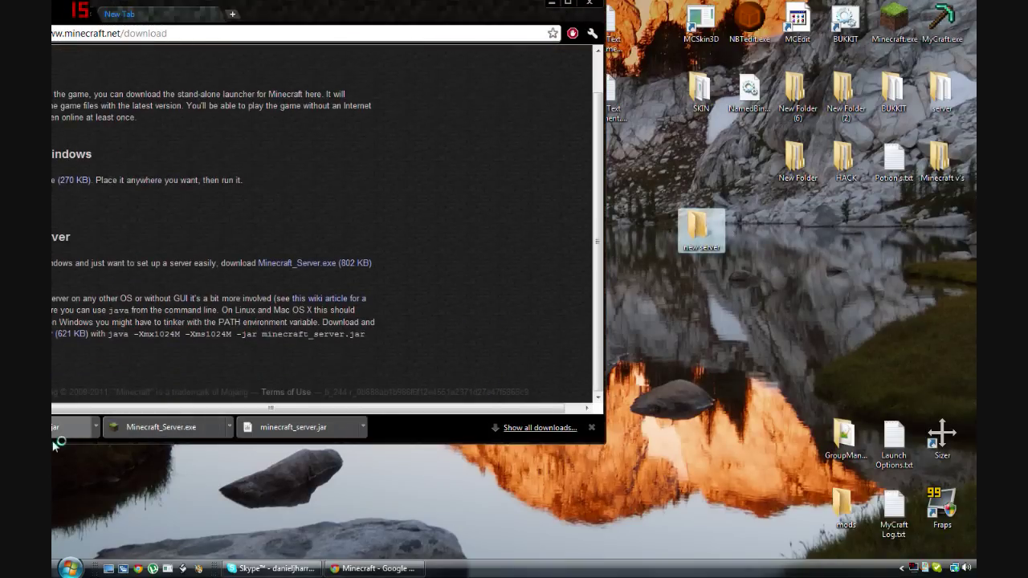
{"action": "left_click_drag", "start_coordinate": [65, 435], "coordinate": [699, 228]}
{"action": "key", "text": "super+d"}
Step: Launch minecraft_server.jar from the "new server" folder and minimise the server window while it generates its files
{"action": "double_click", "coordinate": [702, 227]}
{"action": "double_click", "coordinate": [562, 82]}
{"action": "left_click", "coordinate": [608, 298]}
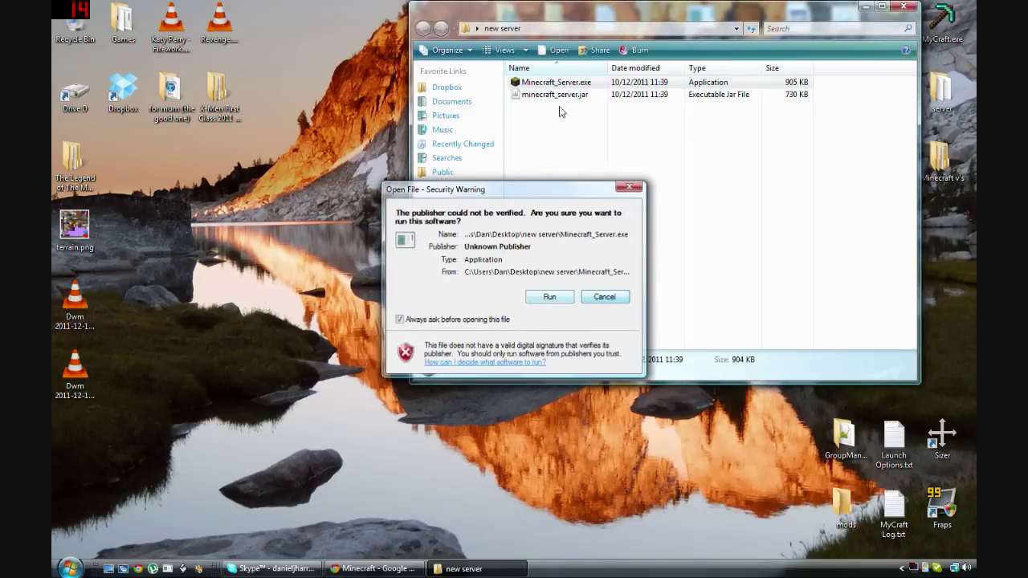
{"action": "double_click", "coordinate": [554, 95]}
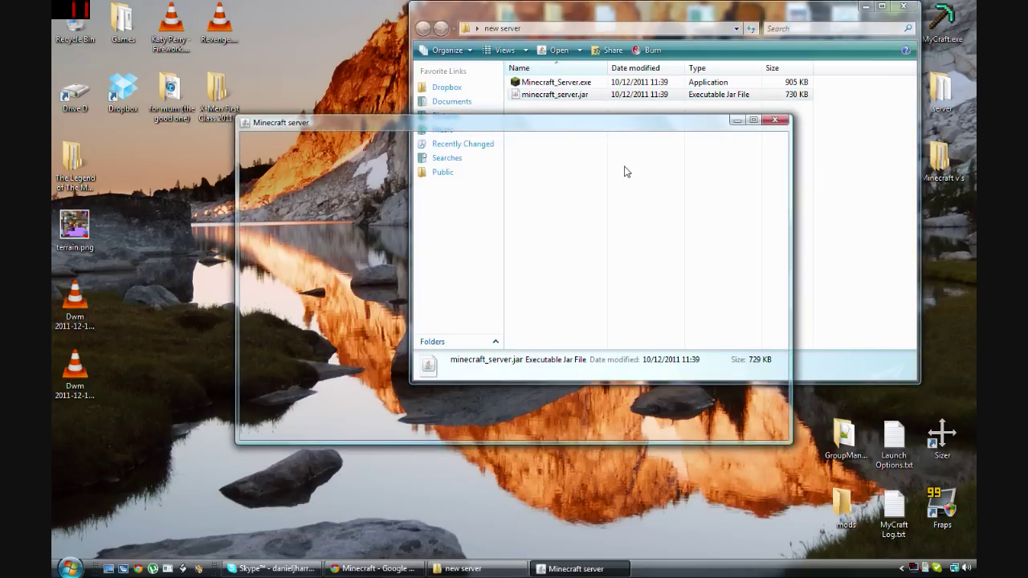
{"action": "left_click_drag", "start_coordinate": [556, 129], "coordinate": [501, 132]}
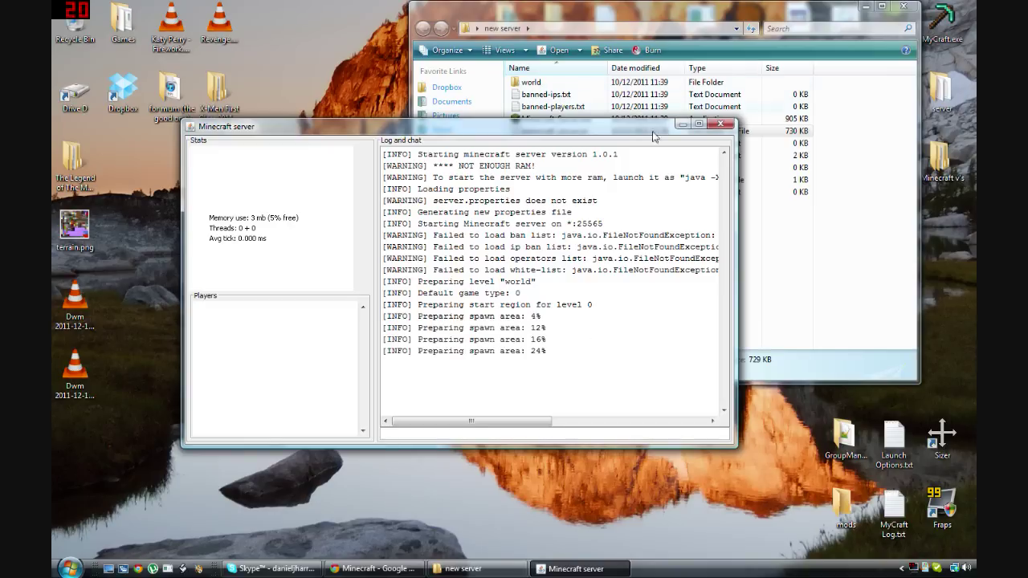
{"action": "left_click", "coordinate": [682, 126]}
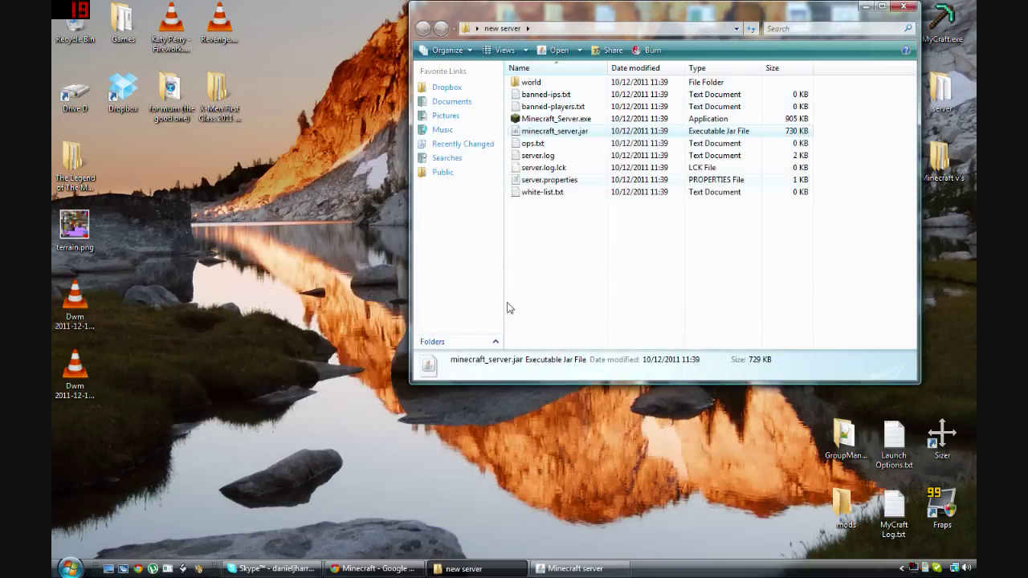
Step: Bring up a Windows command prompt by running cmd from the Run dialog
{"action": "left_click", "coordinate": [87, 549]}
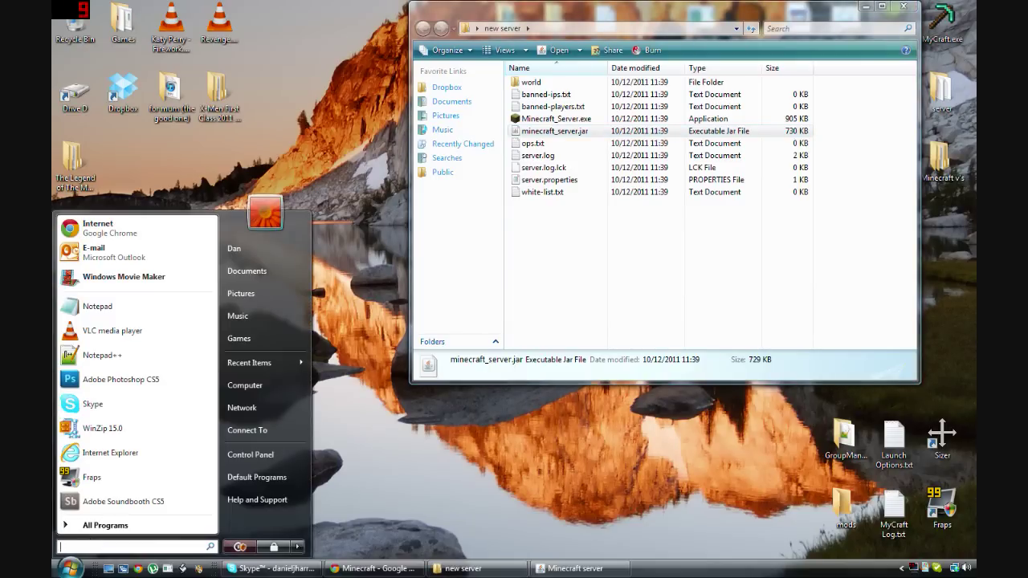
{"action": "type", "text": "run"}
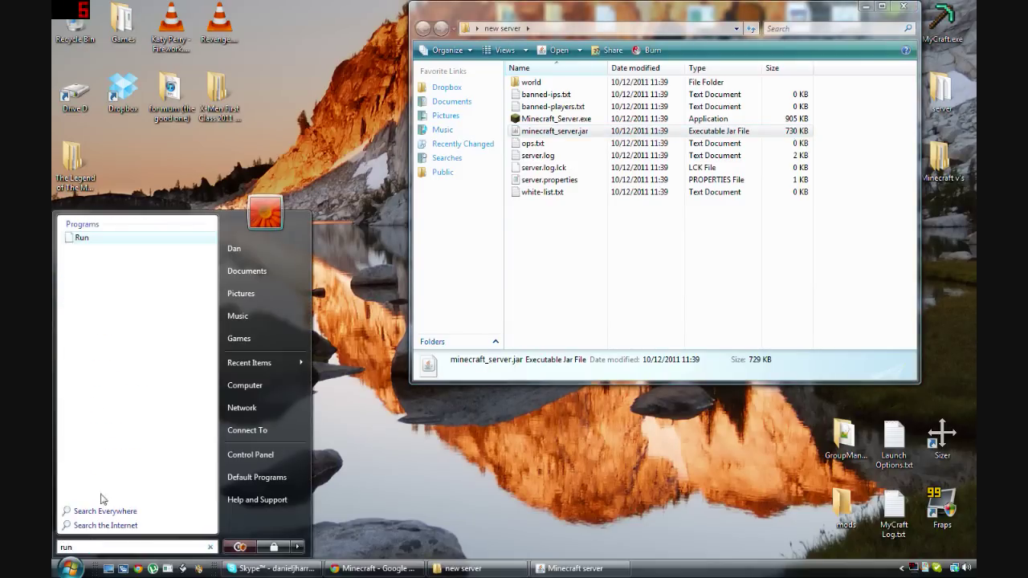
{"action": "left_click", "coordinate": [81, 240]}
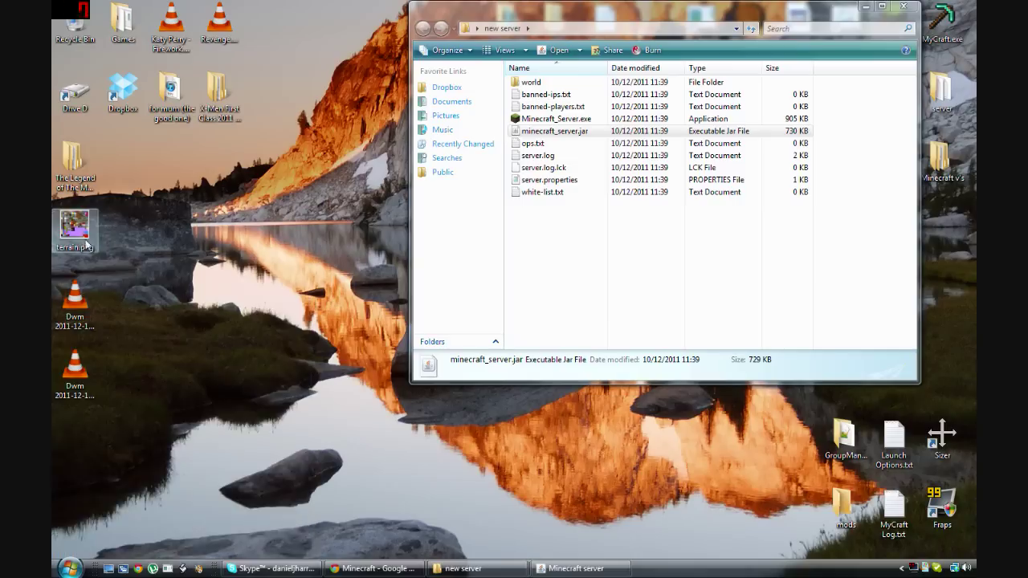
{"action": "left_click", "coordinate": [303, 428]}
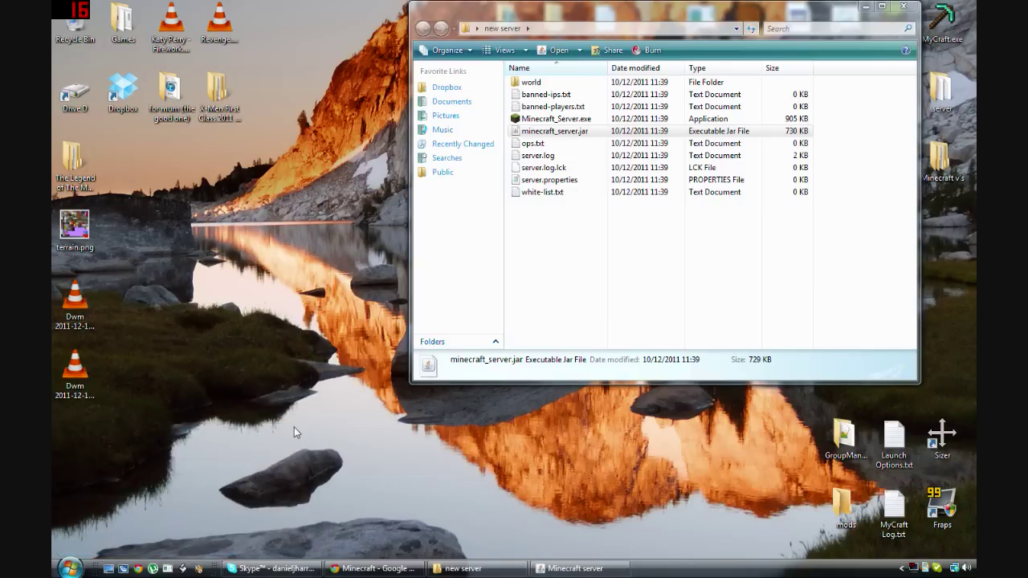
{"action": "key", "text": "super+r"}
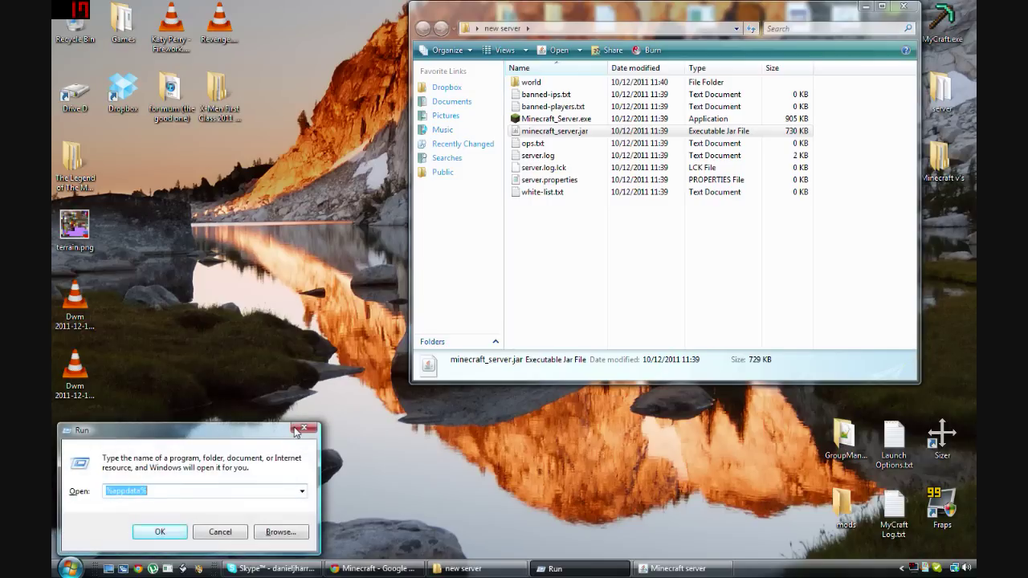
{"action": "left_click_drag", "start_coordinate": [263, 433], "coordinate": [625, 227]}
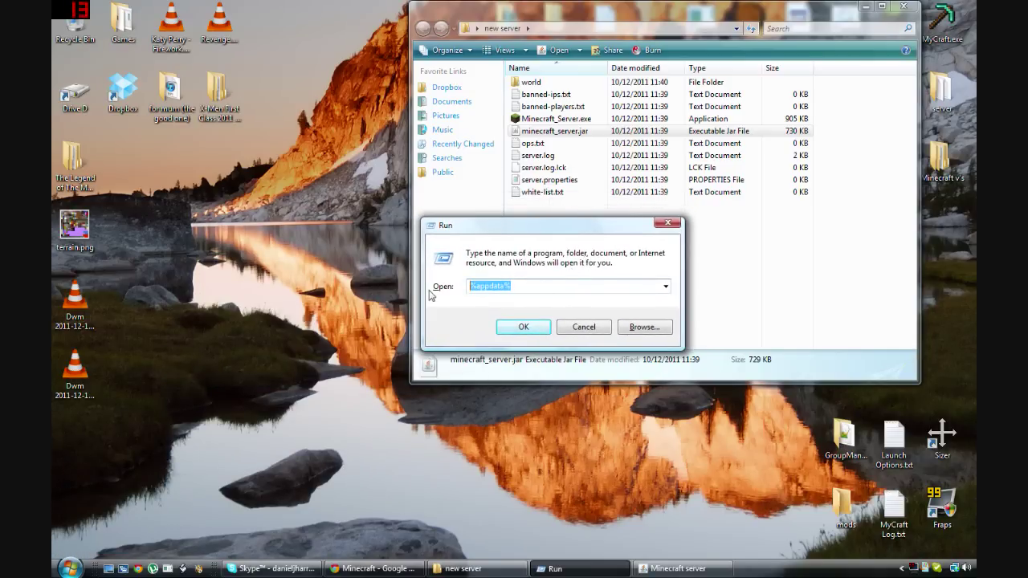
{"action": "key", "text": "BackSpace"}
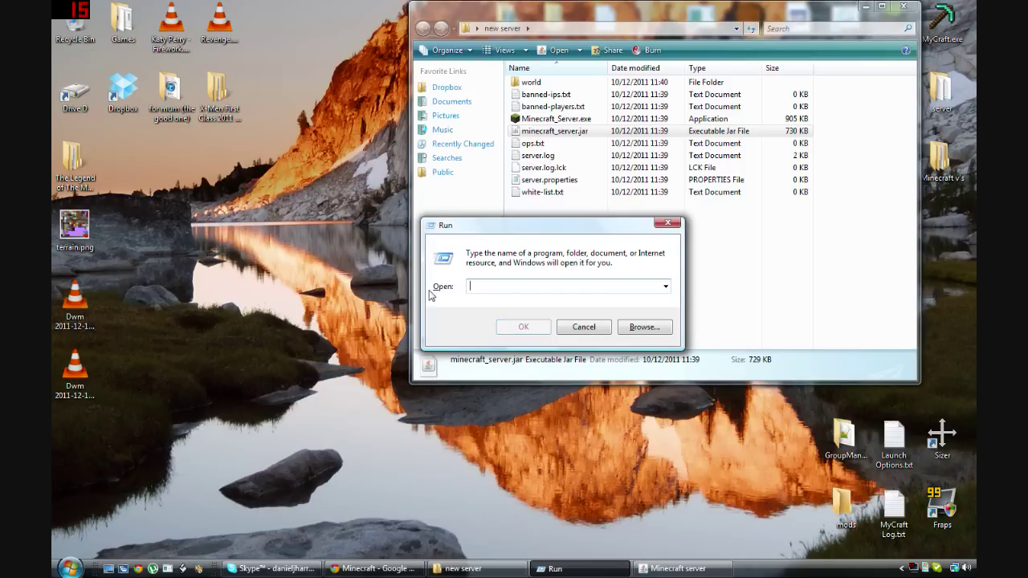
{"action": "type", "text": "cmd"}
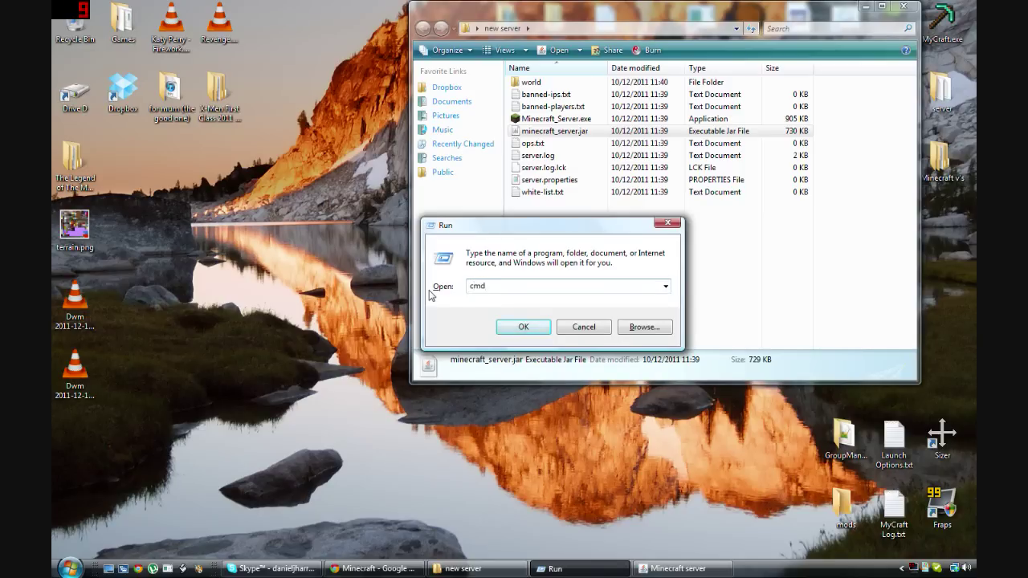
{"action": "left_click", "coordinate": [521, 327]}
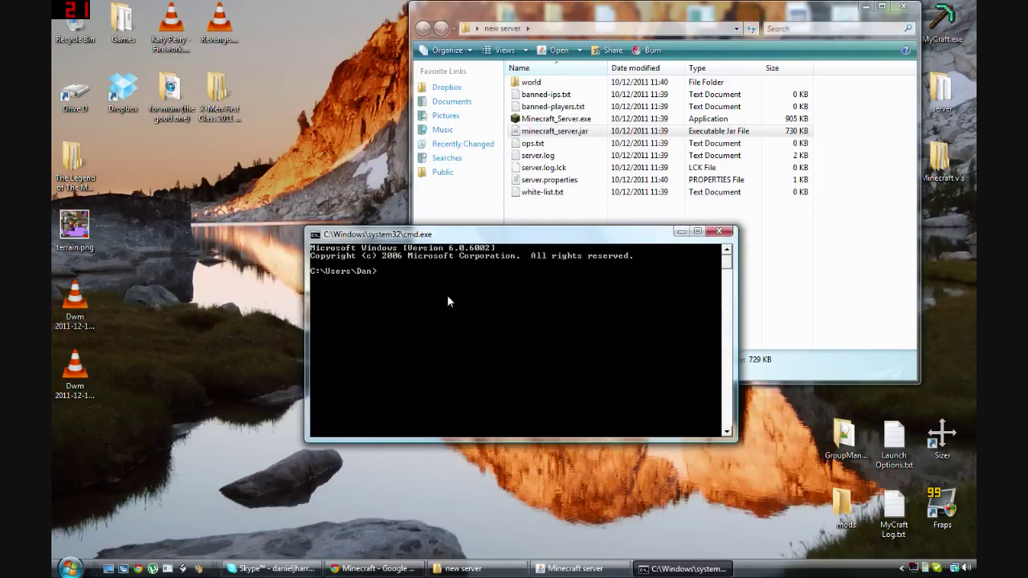
Step: Run ipconfig and examine the IPv4 address and default gateway of the wireless network connection
{"action": "type", "text": "ipconfig"}
{"action": "key", "text": "Return"}
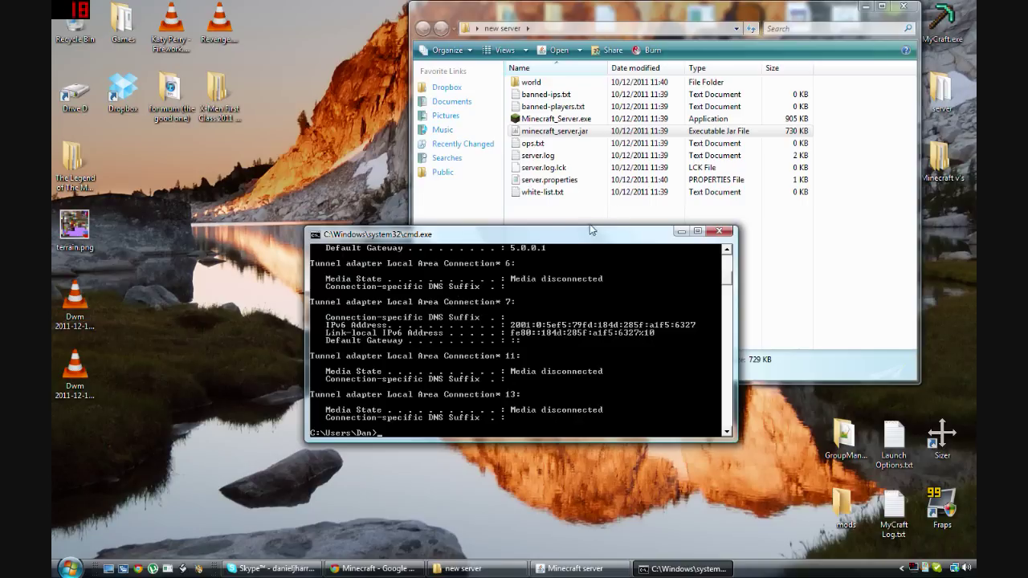
{"action": "left_click_drag", "start_coordinate": [589, 226], "coordinate": [585, 62]}
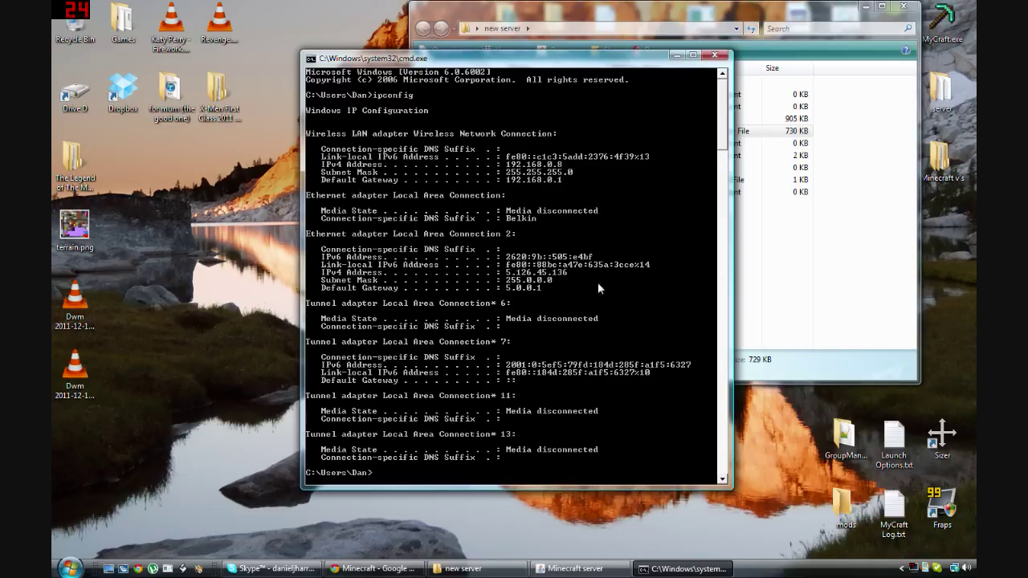
{"action": "left_click_drag", "start_coordinate": [576, 64], "coordinate": [338, 88]}
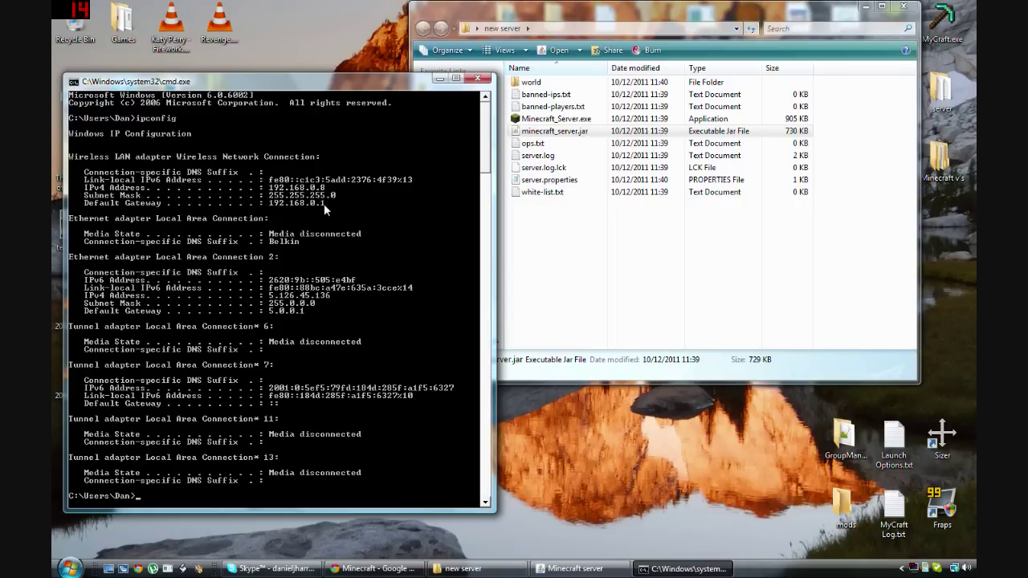
Step: Return to Chrome and load the router's page at 192.168.0.1 in the new tab
{"action": "left_click", "coordinate": [411, 564]}
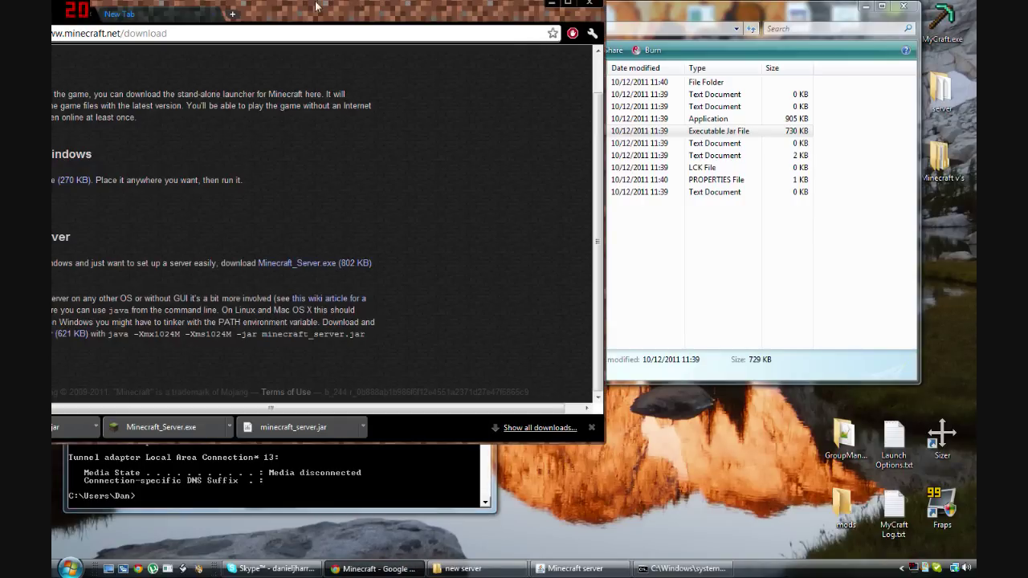
{"action": "left_click", "coordinate": [579, 4]}
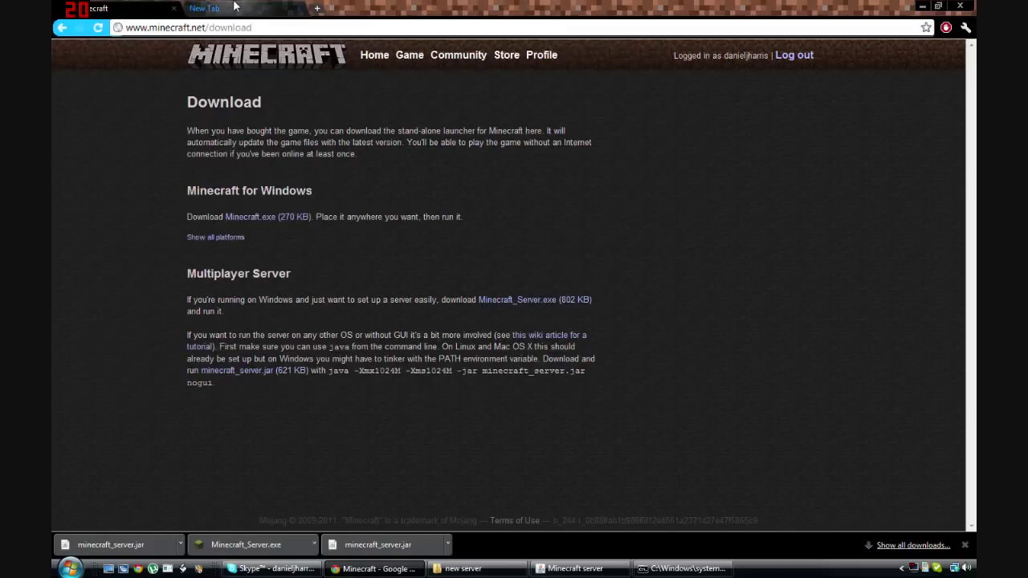
{"action": "left_click", "coordinate": [204, 8]}
{"action": "type", "text": "192.168.0.1"}
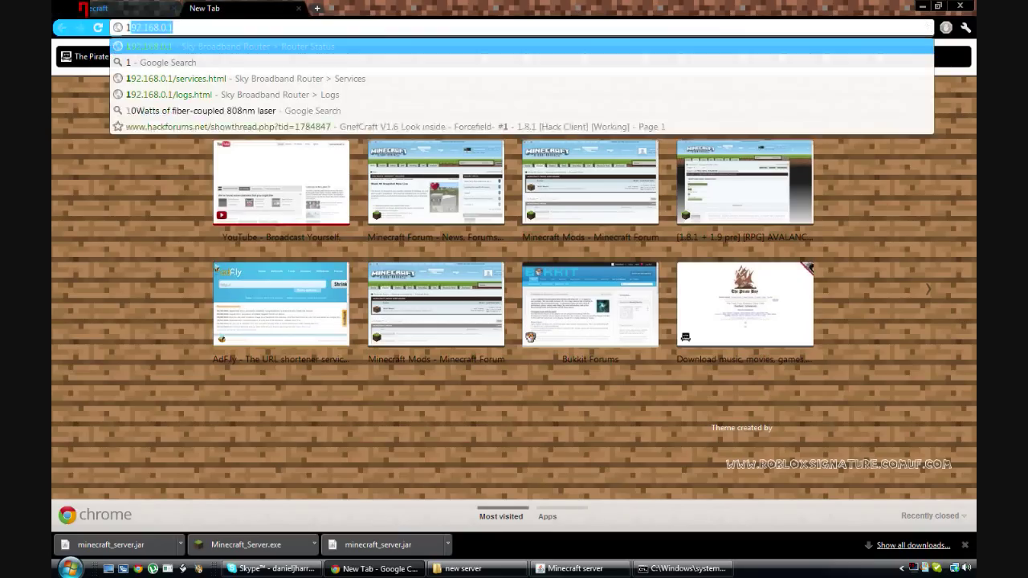
{"action": "left_click", "coordinate": [183, 52]}
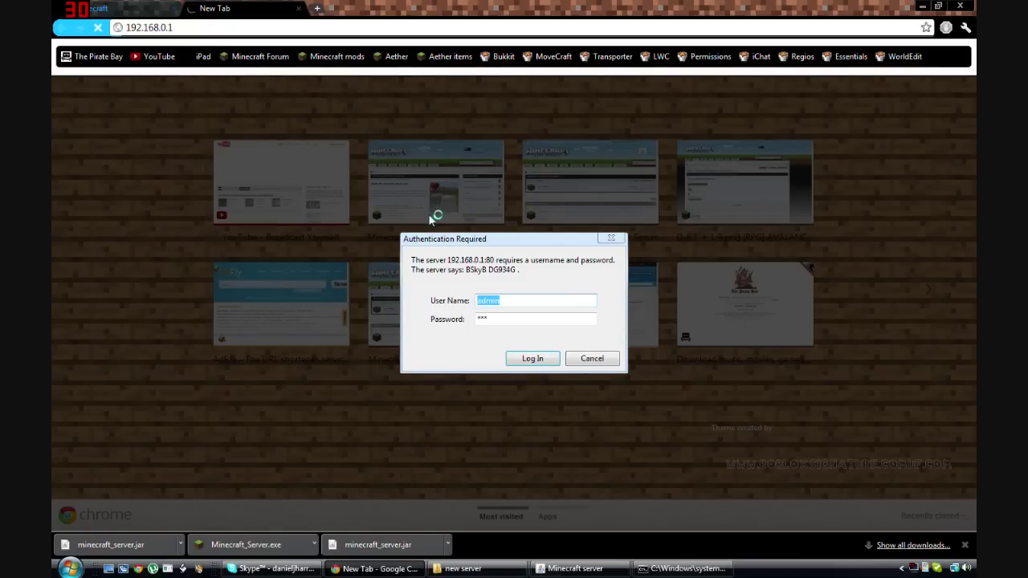
Step: Log in to the router with the pre-filled user name and password
{"action": "left_click_drag", "start_coordinate": [520, 244], "coordinate": [496, 251]}
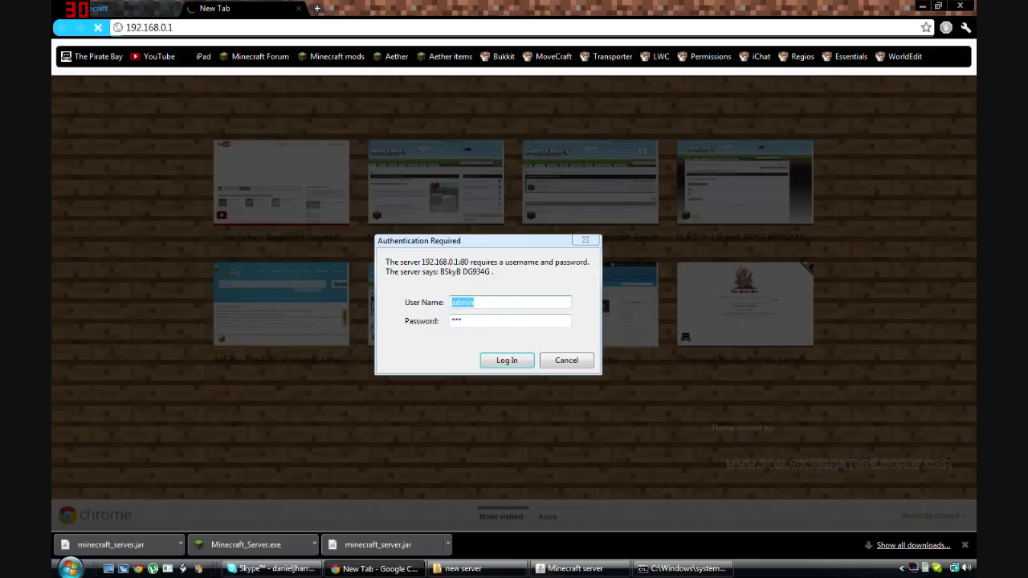
{"action": "left_click", "coordinate": [474, 301]}
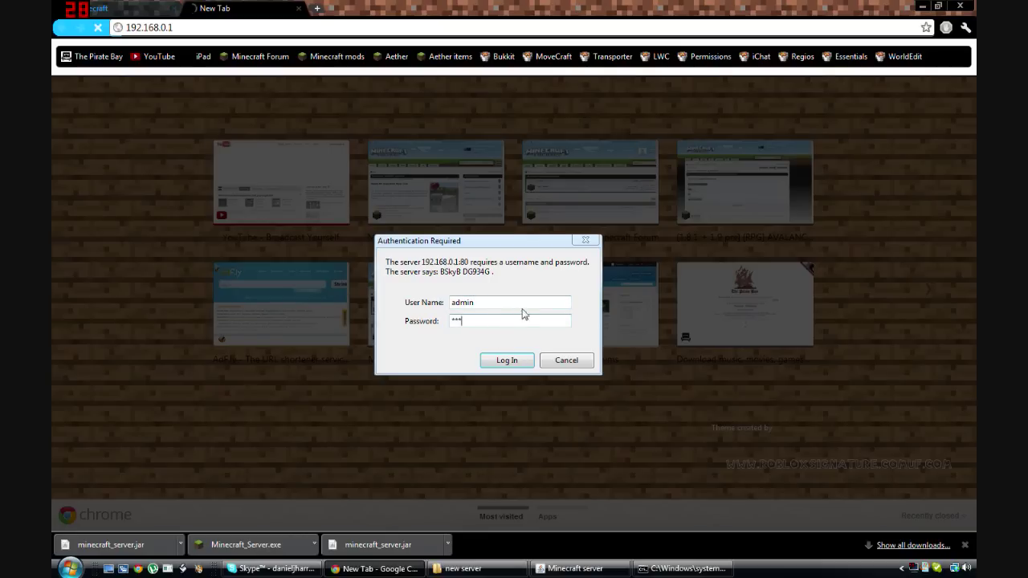
{"action": "left_click", "coordinate": [520, 359]}
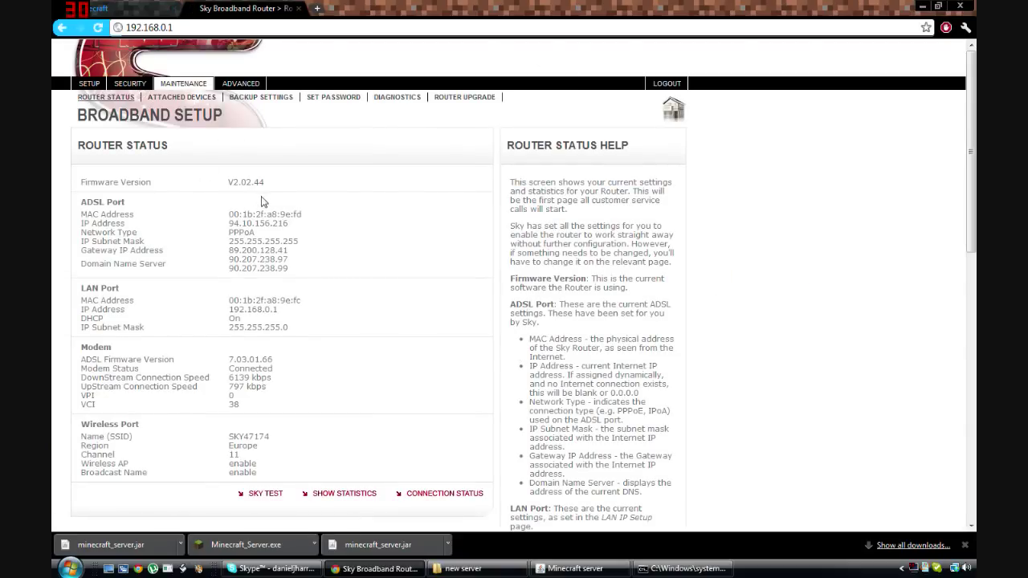
Step: Start a new custom service in the router's security settings, named Minecraft with type TCP/UDP
{"action": "left_click", "coordinate": [128, 85]}
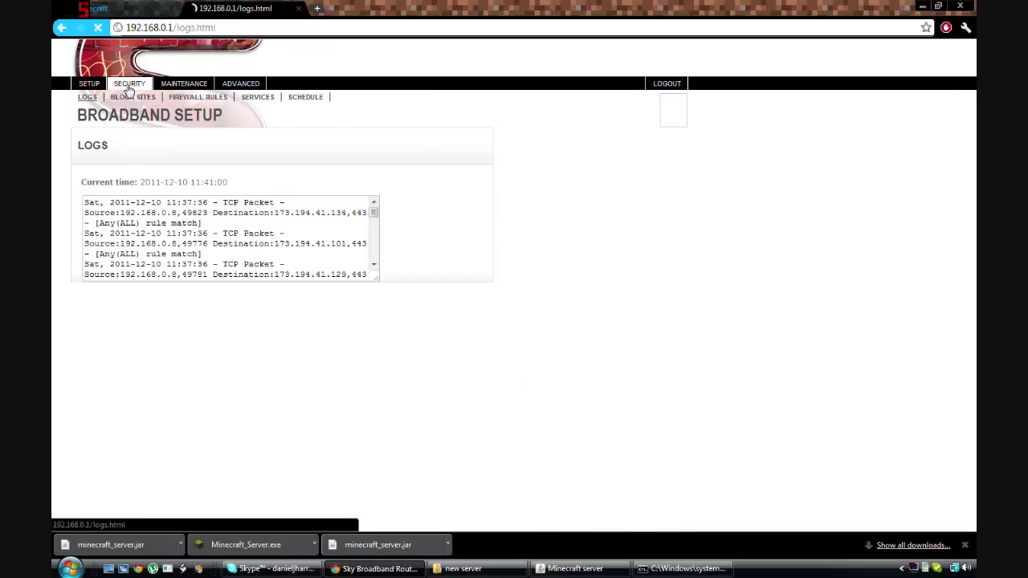
{"action": "left_click", "coordinate": [254, 101]}
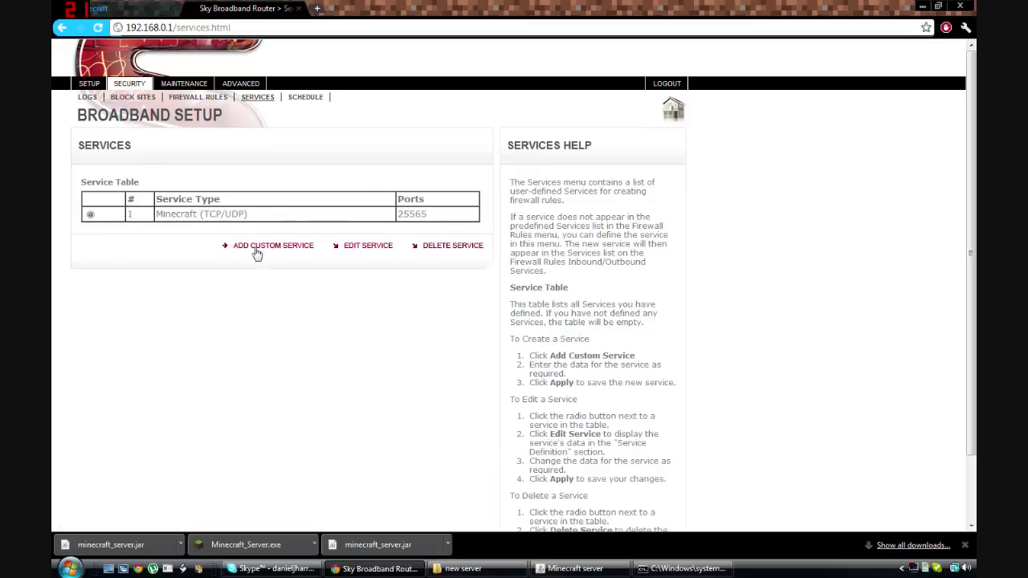
{"action": "left_click", "coordinate": [257, 248]}
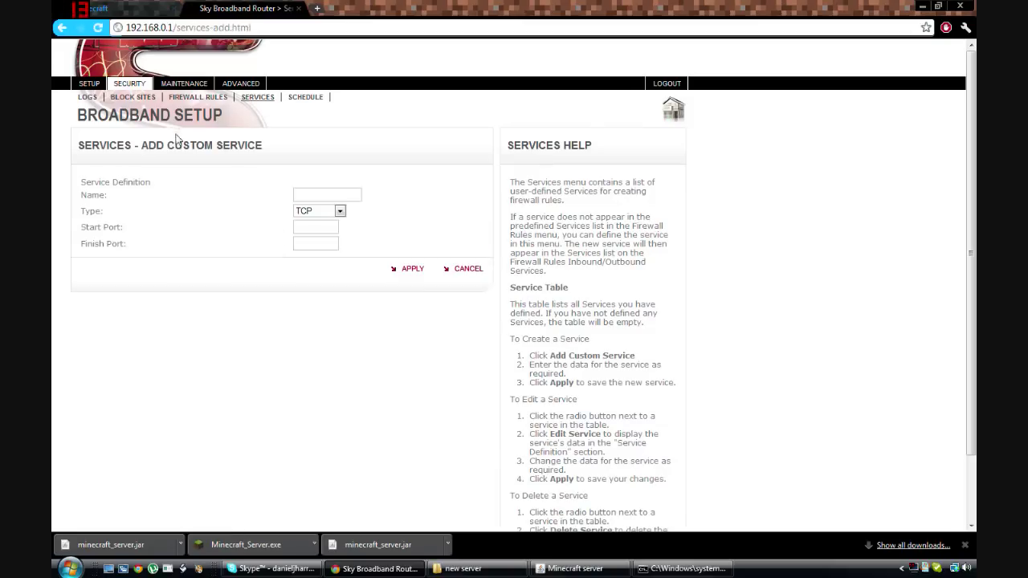
{"action": "left_click", "coordinate": [327, 195]}
{"action": "type", "text": "Minec"}
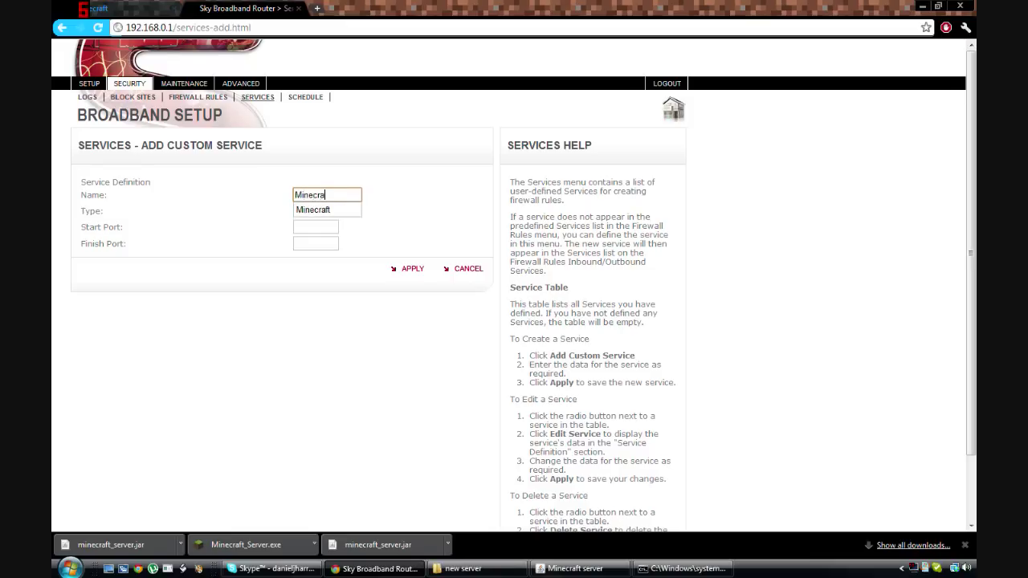
{"action": "type", "text": "ra"}
{"action": "left_click", "coordinate": [356, 213]}
{"action": "left_click", "coordinate": [340, 210]}
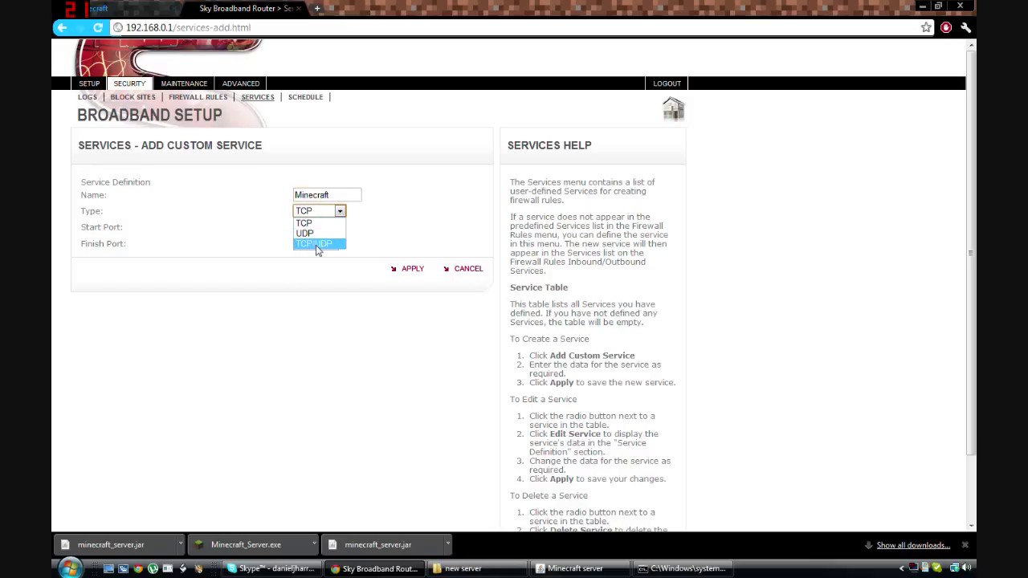
{"action": "left_click", "coordinate": [331, 244]}
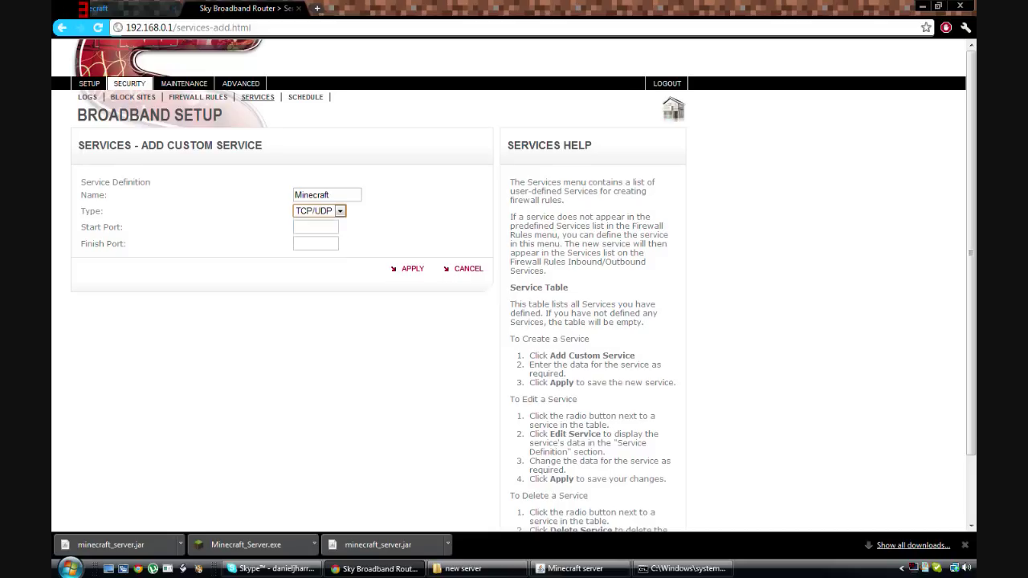
Step: Set both the start port and finish port to 25565 and apply the custom service
{"action": "left_click", "coordinate": [316, 227]}
{"action": "type", "text": "25565"}
{"action": "key", "text": "Down"}
{"action": "key", "text": "Return"}
{"action": "key", "text": "Tab"}
{"action": "type", "text": "25565"}
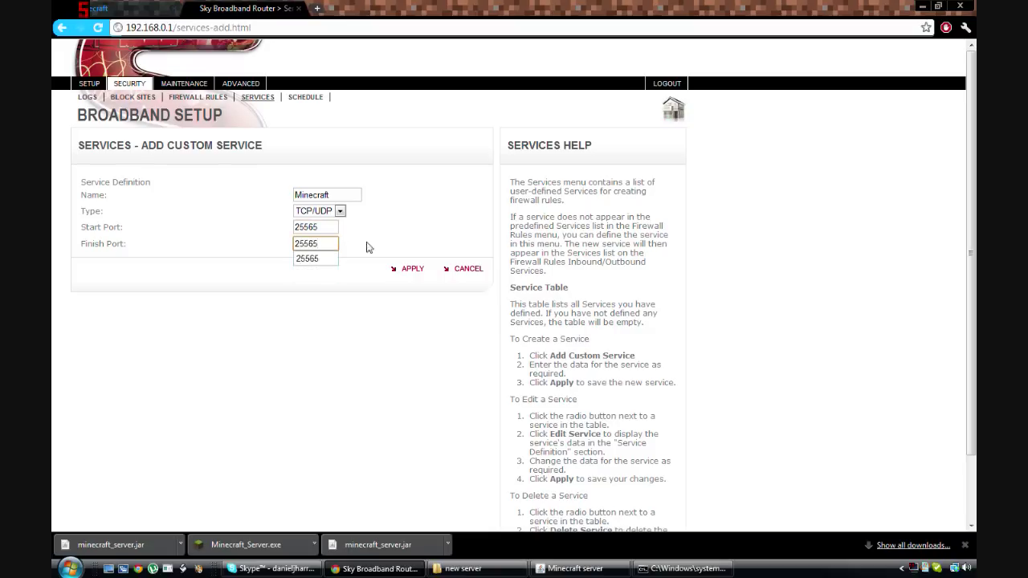
{"action": "left_click", "coordinate": [441, 214]}
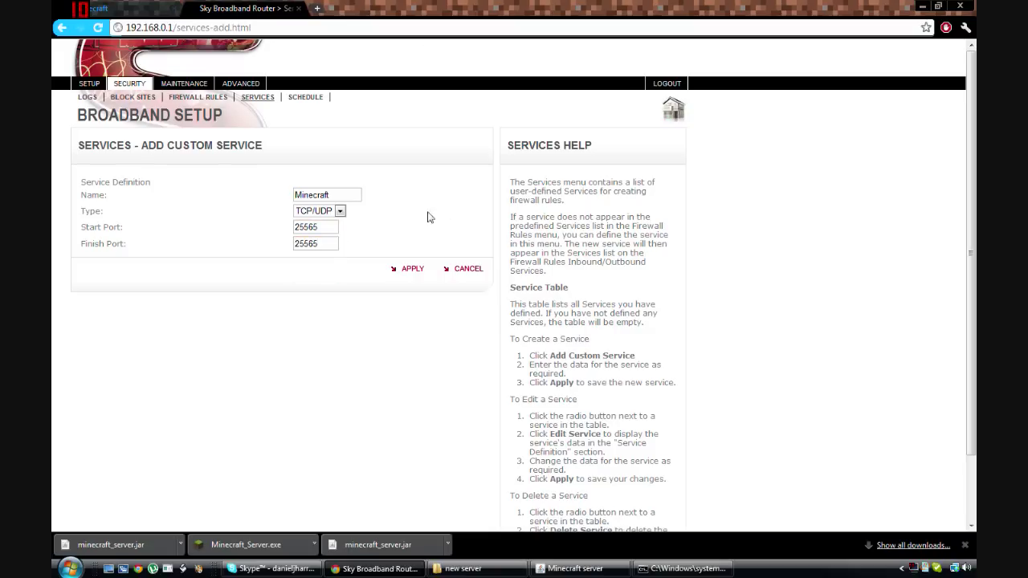
{"action": "left_click", "coordinate": [414, 271]}
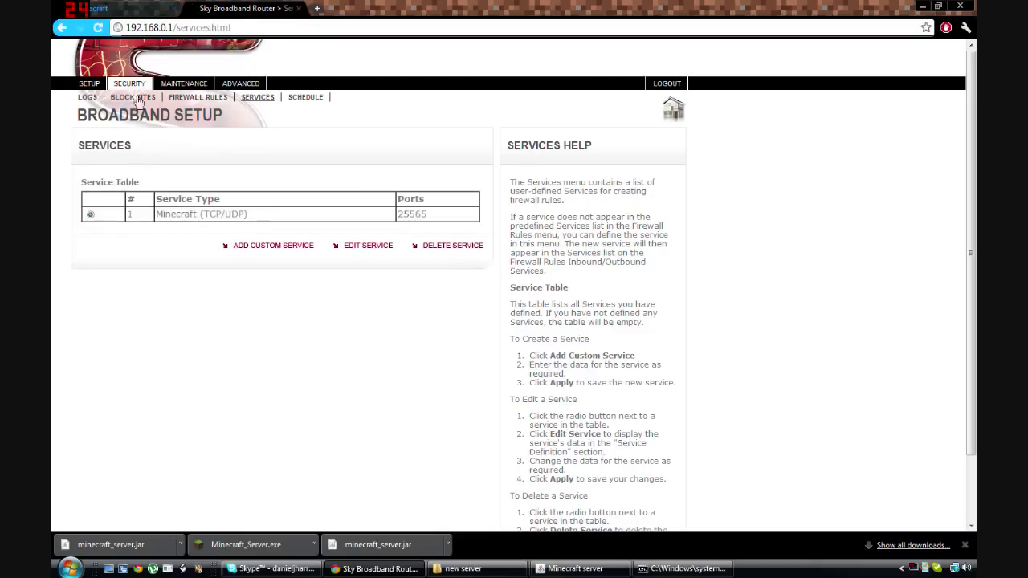
Step: Try out an outbound firewall rule with service Minecraft(TCP/UDP:25565) and action ALLOW always, and discard it
{"action": "left_click", "coordinate": [195, 100]}
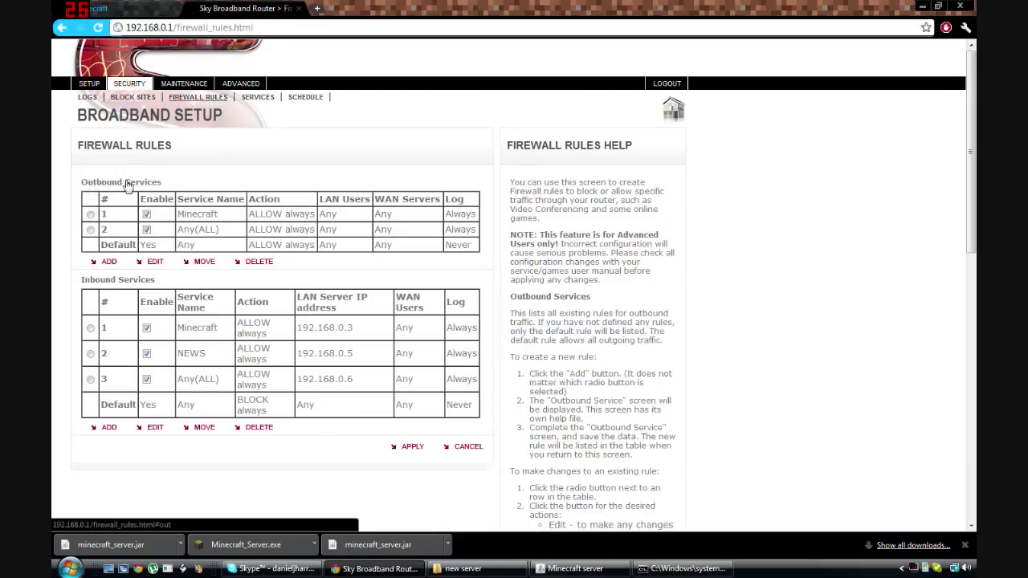
{"action": "left_click", "coordinate": [108, 264]}
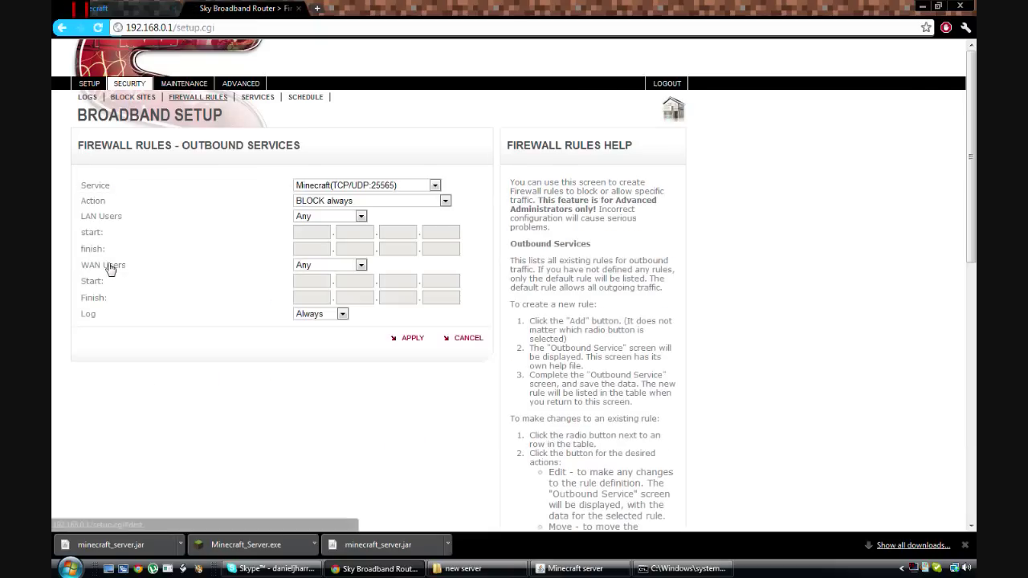
{"action": "left_click", "coordinate": [397, 185]}
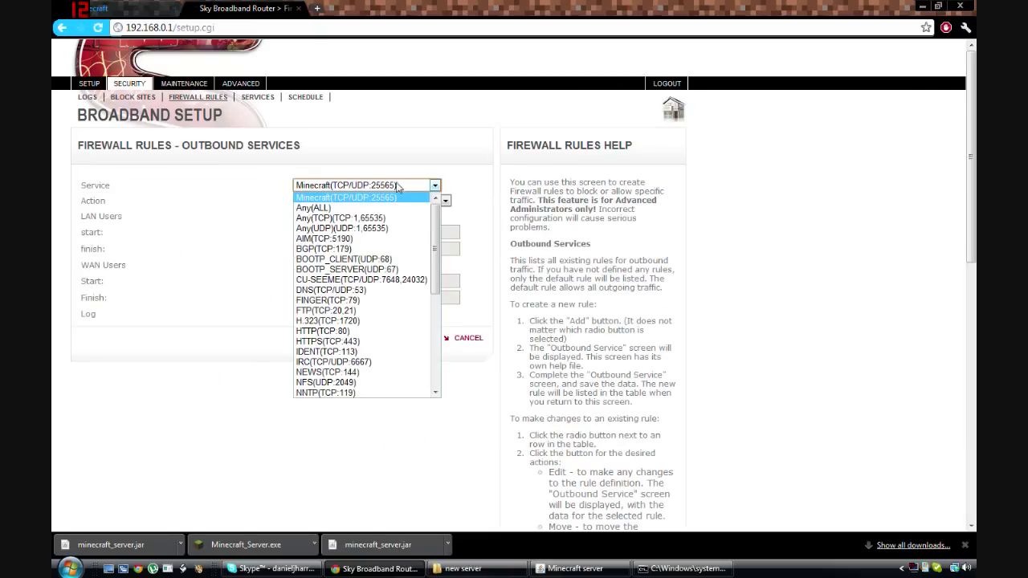
{"action": "left_click", "coordinate": [335, 199]}
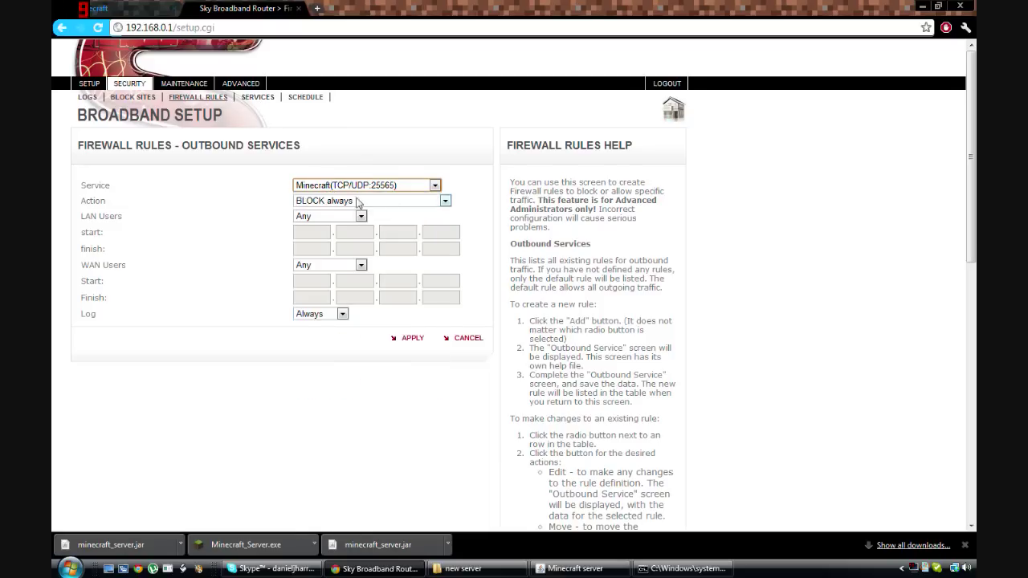
{"action": "left_click", "coordinate": [406, 202]}
{"action": "left_click", "coordinate": [344, 234]}
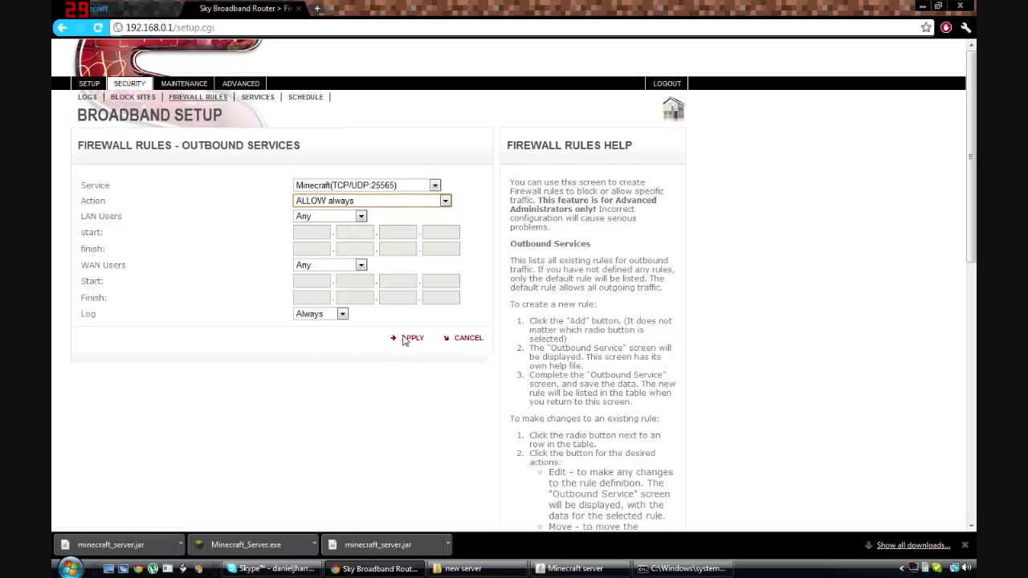
{"action": "left_click", "coordinate": [474, 341]}
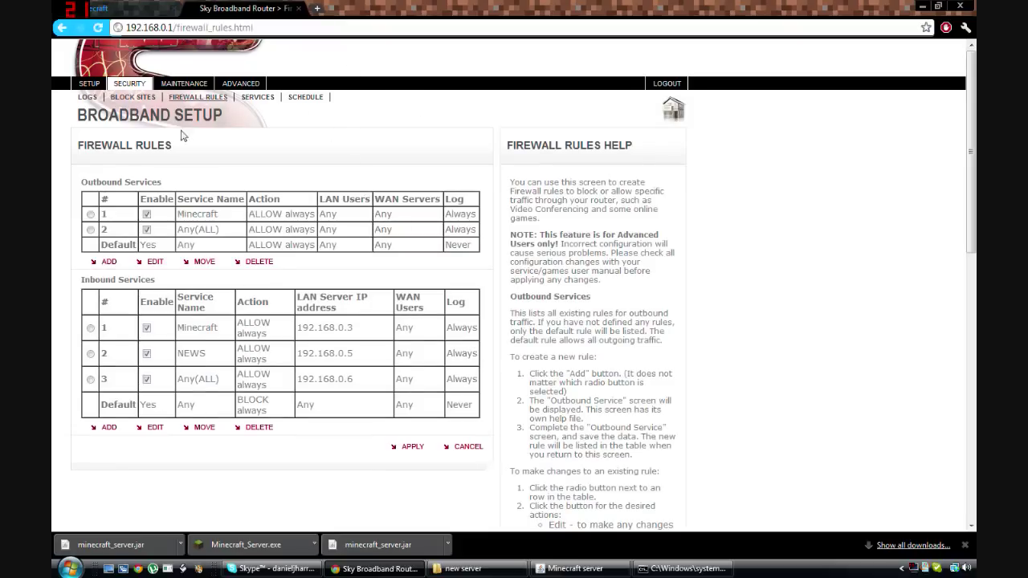
Step: Start an inbound firewall rule with service Minecraft(TCP/UDP:25565) and action ALLOW always
{"action": "left_click", "coordinate": [109, 428]}
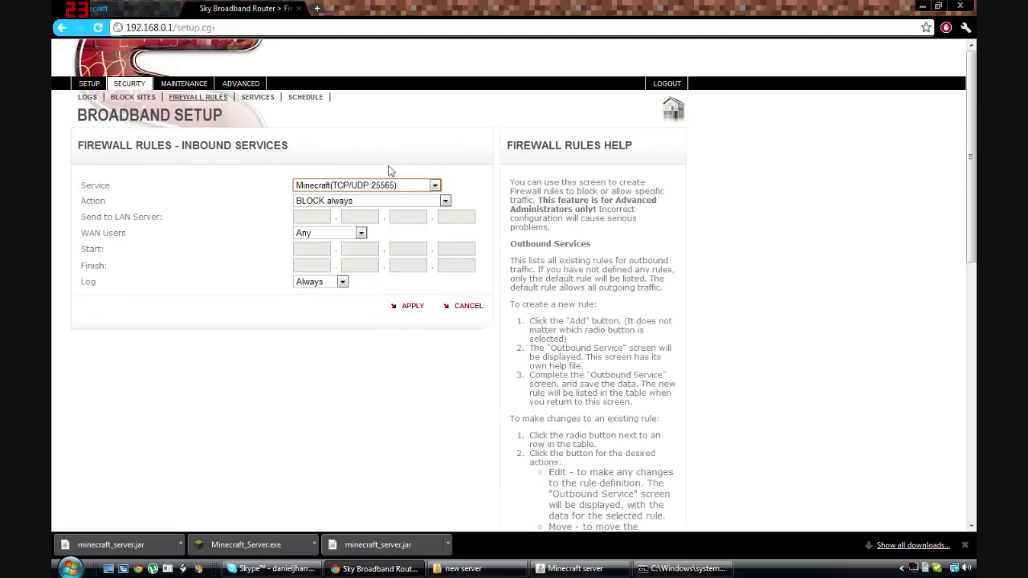
{"action": "left_click", "coordinate": [406, 187]}
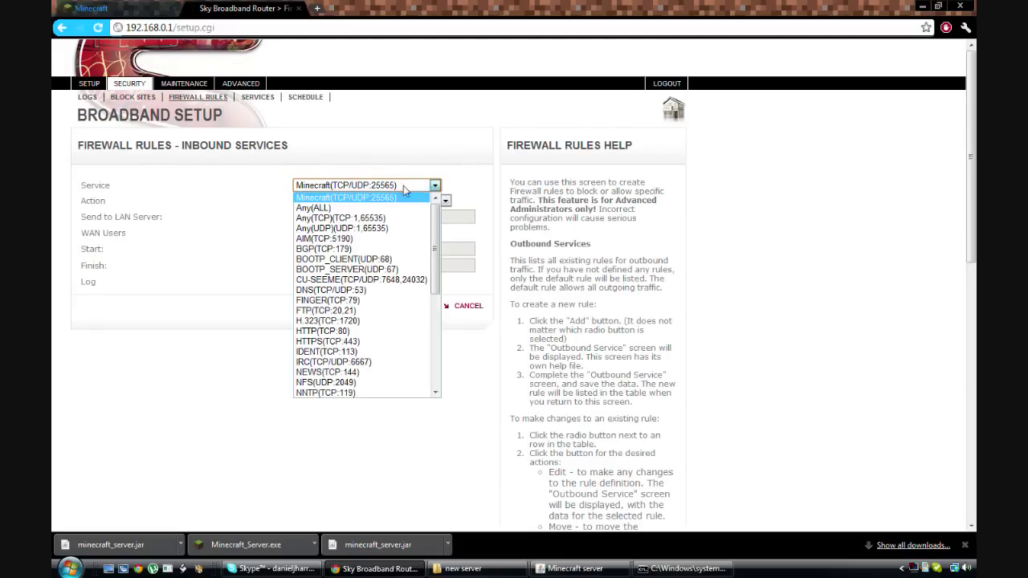
{"action": "left_click", "coordinate": [377, 197]}
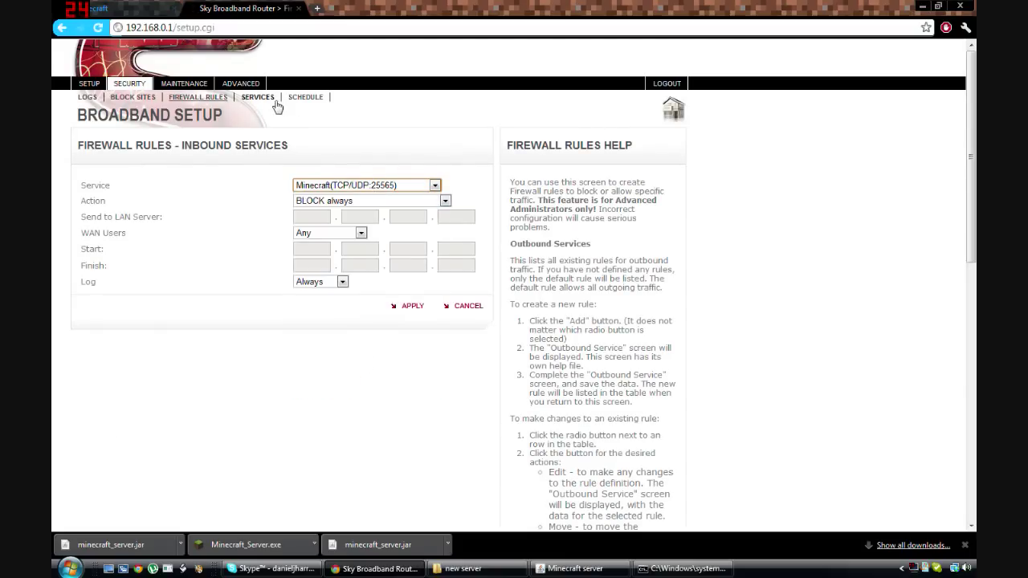
{"action": "left_click", "coordinate": [361, 202]}
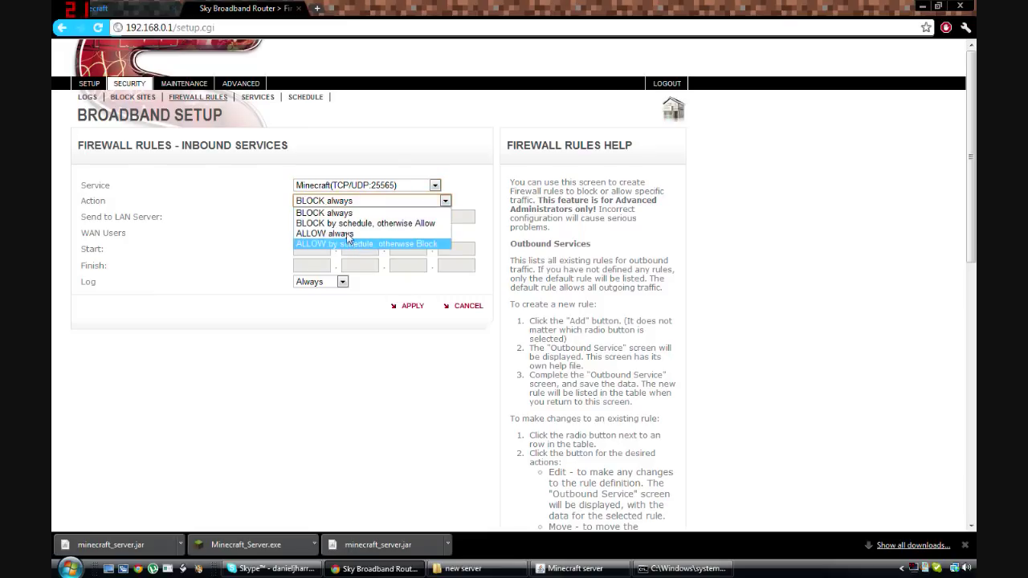
{"action": "left_click", "coordinate": [299, 232]}
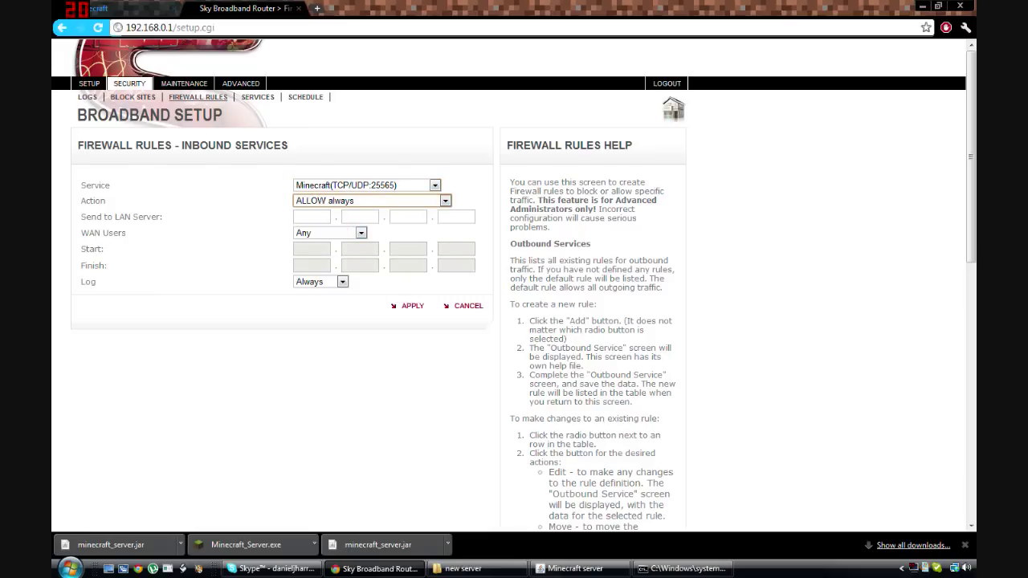
Step: Arrange the command prompt with the ipconfig output beside the browser window so both can be read
{"action": "left_click", "coordinate": [682, 569]}
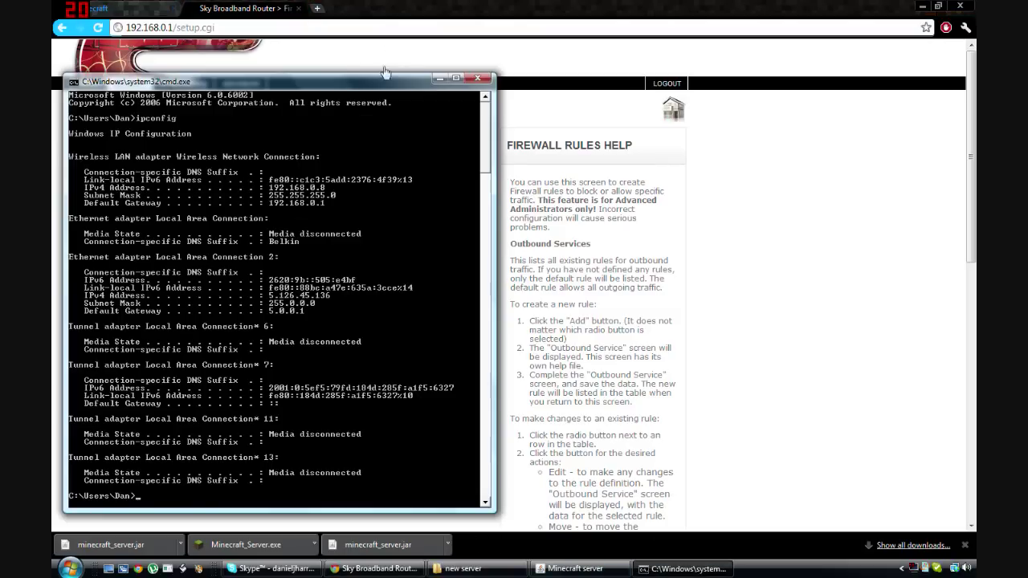
{"action": "left_click_drag", "start_coordinate": [384, 78], "coordinate": [822, 68]}
{"action": "left_click", "coordinate": [938, 8]}
{"action": "left_click_drag", "start_coordinate": [636, 71], "coordinate": [636, 39]}
{"action": "left_click_drag", "start_coordinate": [457, 14], "coordinate": [441, 47]}
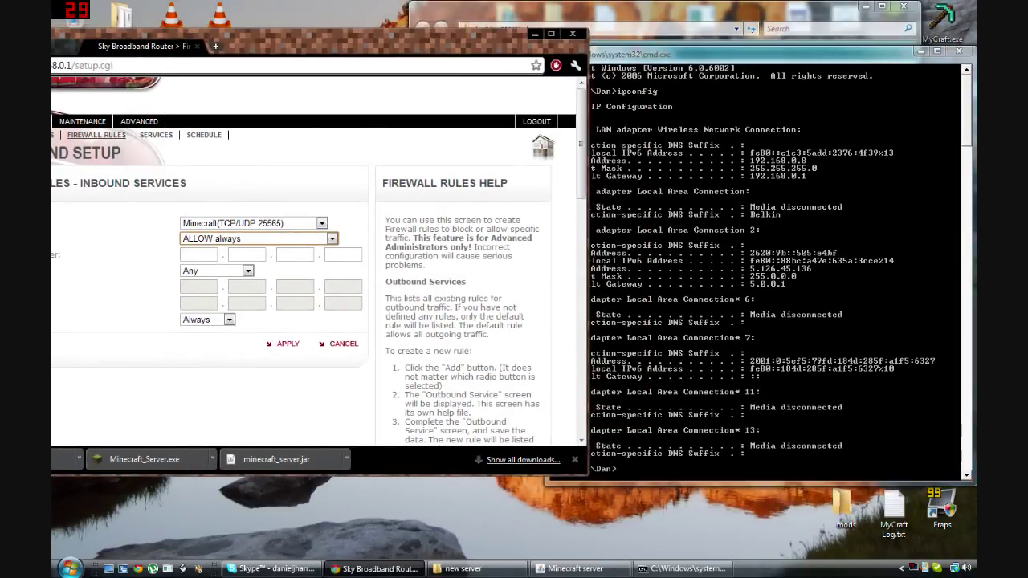
Step: Enter 192.168.0.8 as the inbound rule's LAN server address, restore the browser to full size, and discard the rule
{"action": "left_click", "coordinate": [198, 254]}
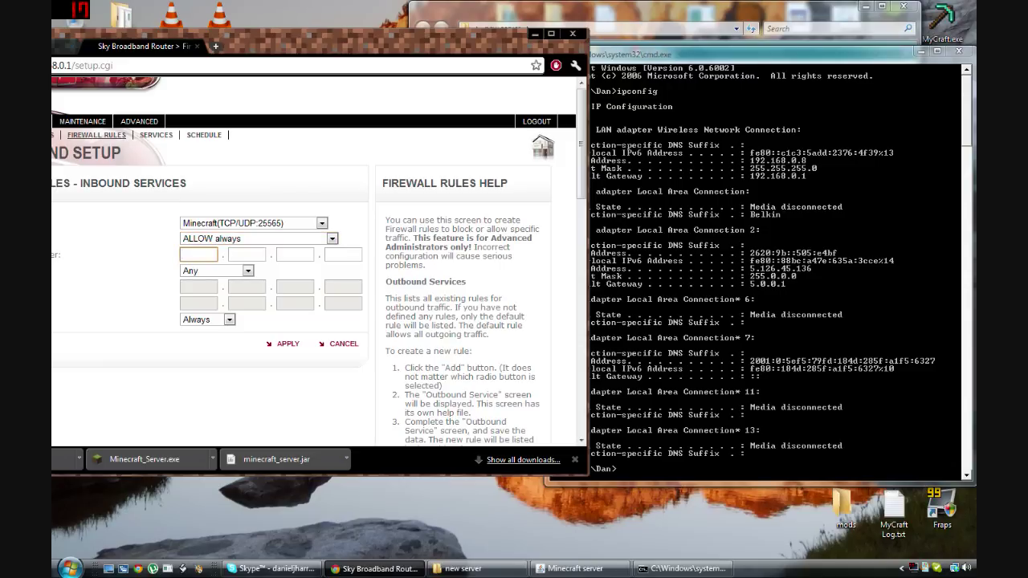
{"action": "type", "text": "192"}
{"action": "key", "text": "Tab"}
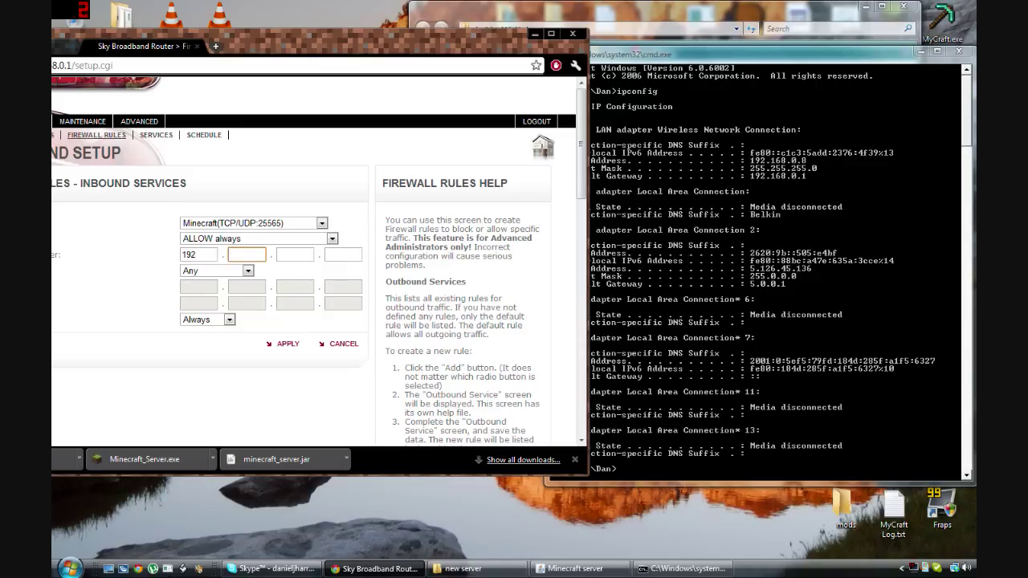
{"action": "type", "text": "168"}
{"action": "key", "text": "Tab"}
{"action": "type", "text": "0"}
{"action": "key", "text": "Tab"}
{"action": "type", "text": "8"}
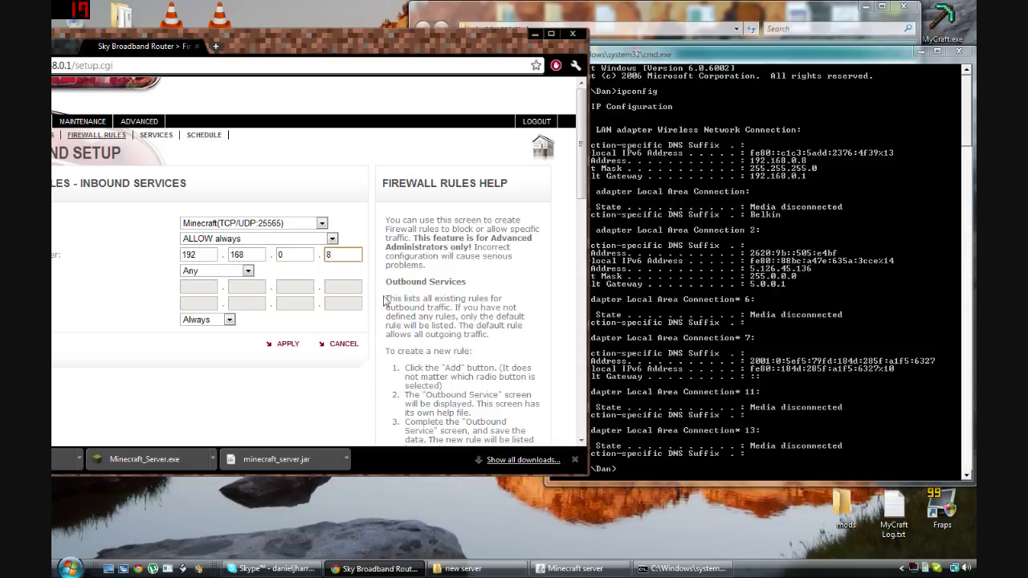
{"action": "left_click", "coordinate": [550, 34]}
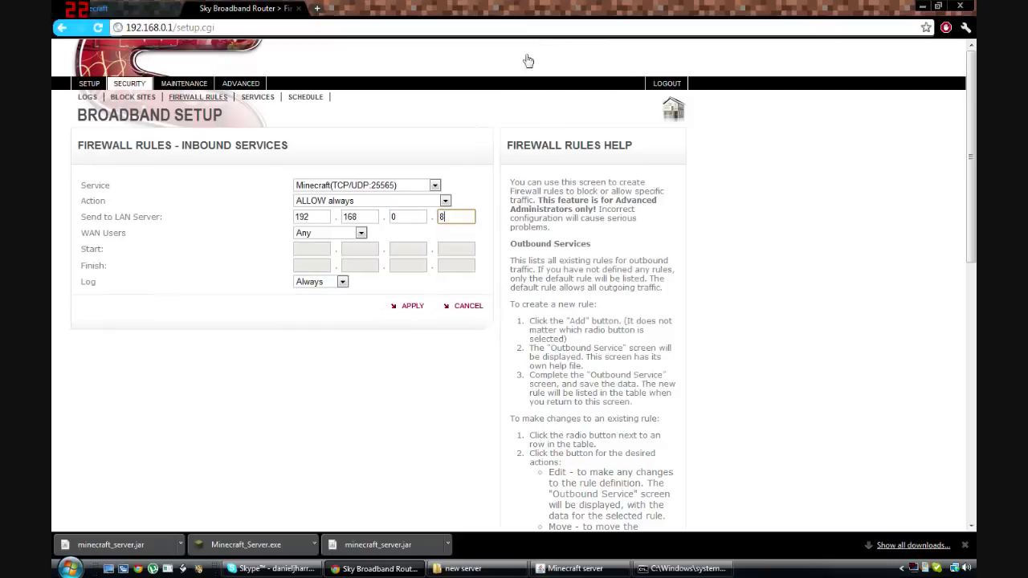
{"action": "left_click", "coordinate": [471, 307]}
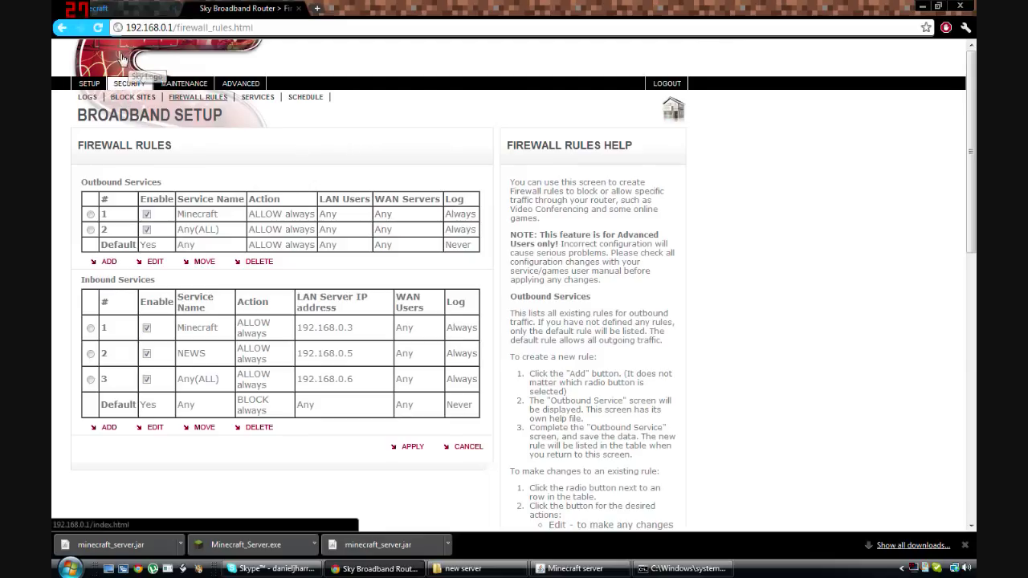
Step: Minimize the browser, move the command prompt aside, and stop the Minecraft server from its console
{"action": "left_click", "coordinate": [921, 5]}
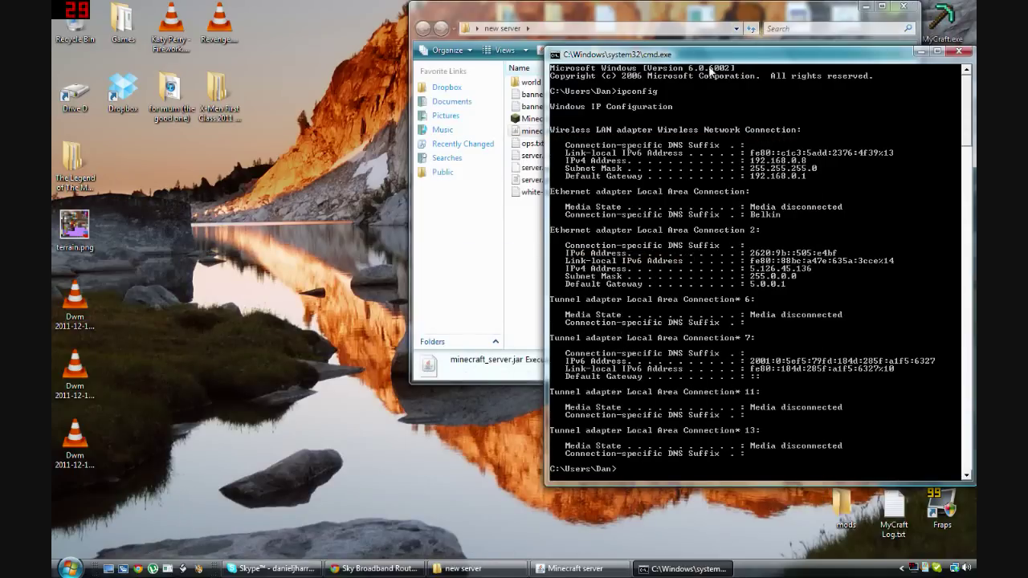
{"action": "left_click_drag", "start_coordinate": [744, 57], "coordinate": [303, 46]}
{"action": "left_click", "coordinate": [573, 568]}
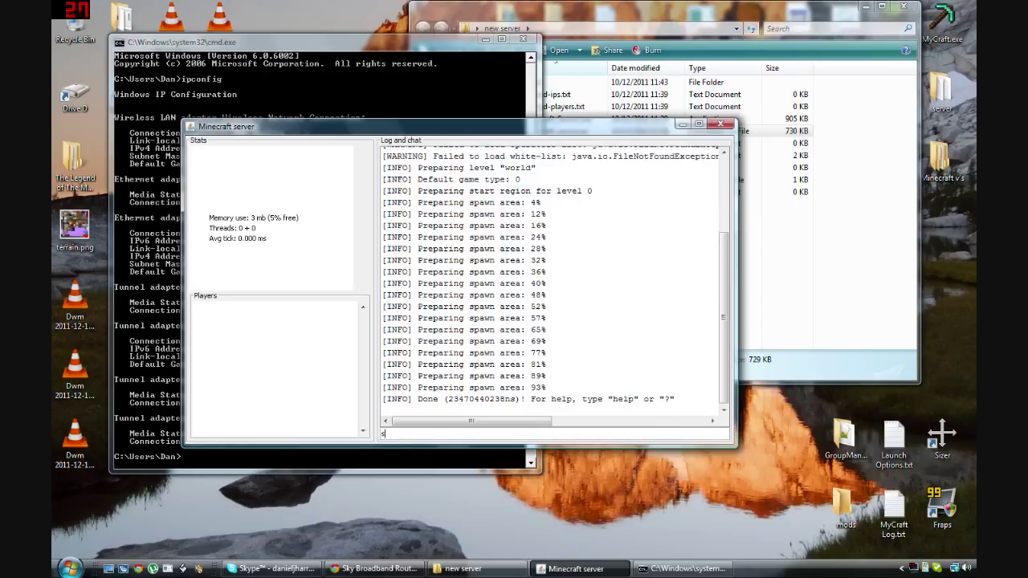
{"action": "key", "text": "Return"}
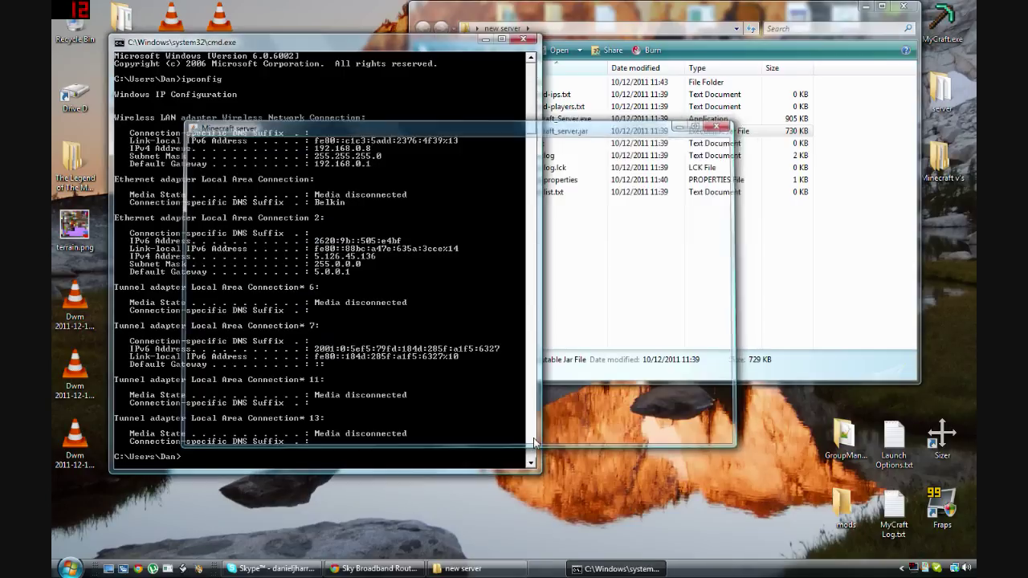
Step: Open server.properties from the new server folder in Notepad and set server-ip to 192.168.0.8
{"action": "left_click", "coordinate": [651, 28]}
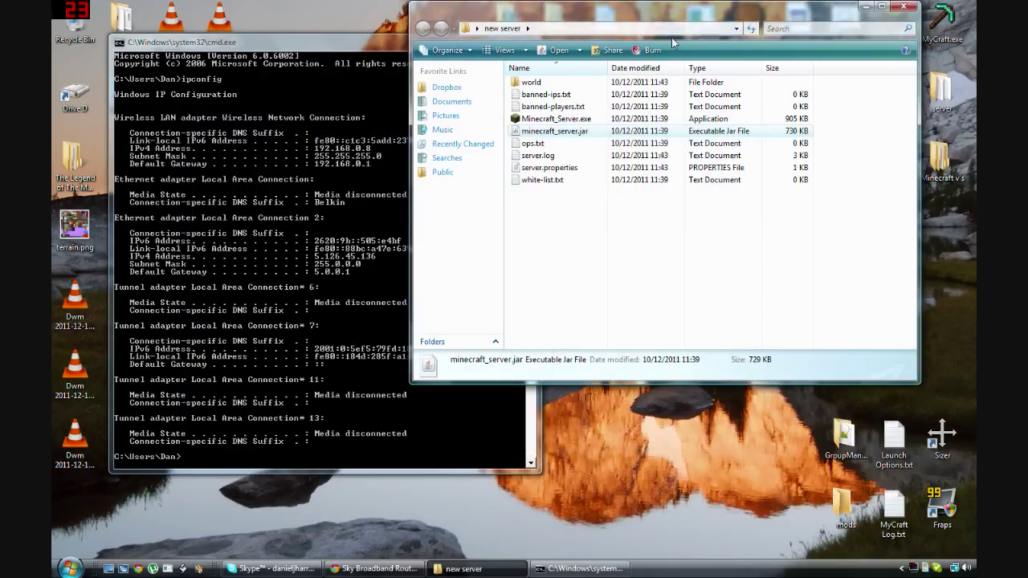
{"action": "left_click_drag", "start_coordinate": [672, 38], "coordinate": [716, 130]}
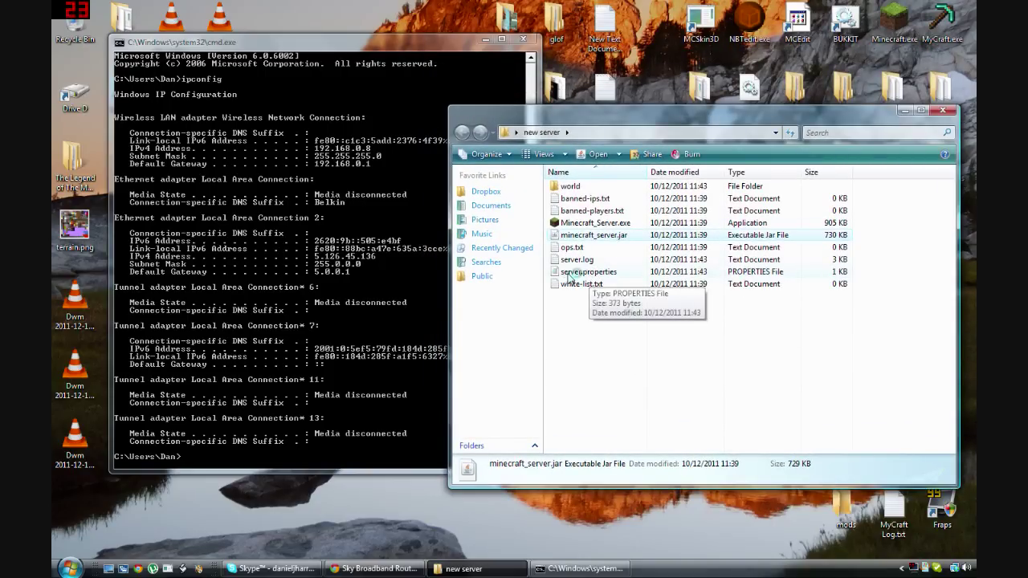
{"action": "double_click", "coordinate": [568, 273]}
{"action": "left_click_drag", "start_coordinate": [593, 168], "coordinate": [627, 156]}
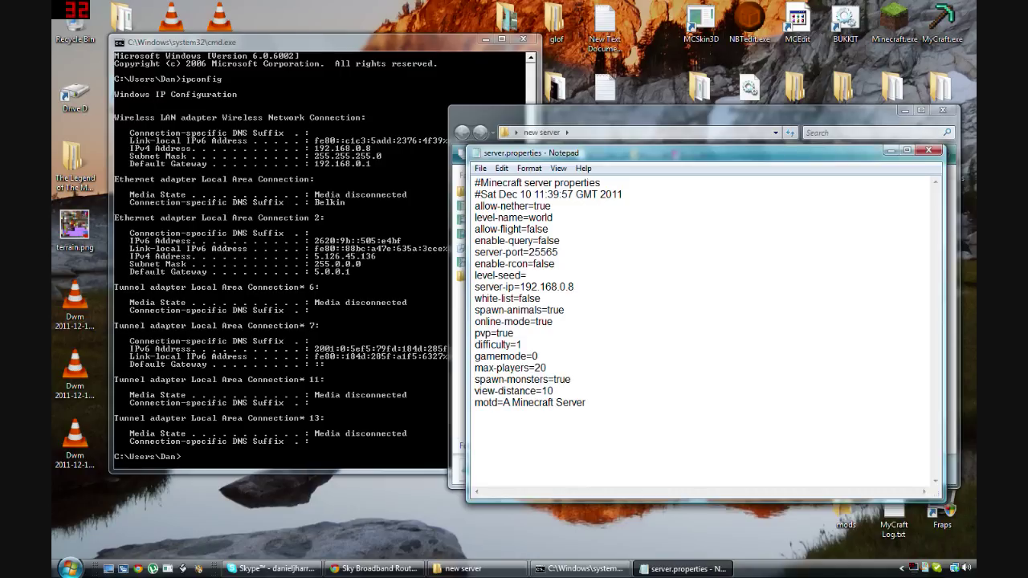
Step: Close server.properties with its changes saved, and close the command prompt
{"action": "left_click_drag", "start_coordinate": [535, 321], "coordinate": [553, 321]}
{"action": "key", "text": "Right"}
{"action": "left_click", "coordinate": [928, 150]}
{"action": "left_click", "coordinate": [484, 301]}
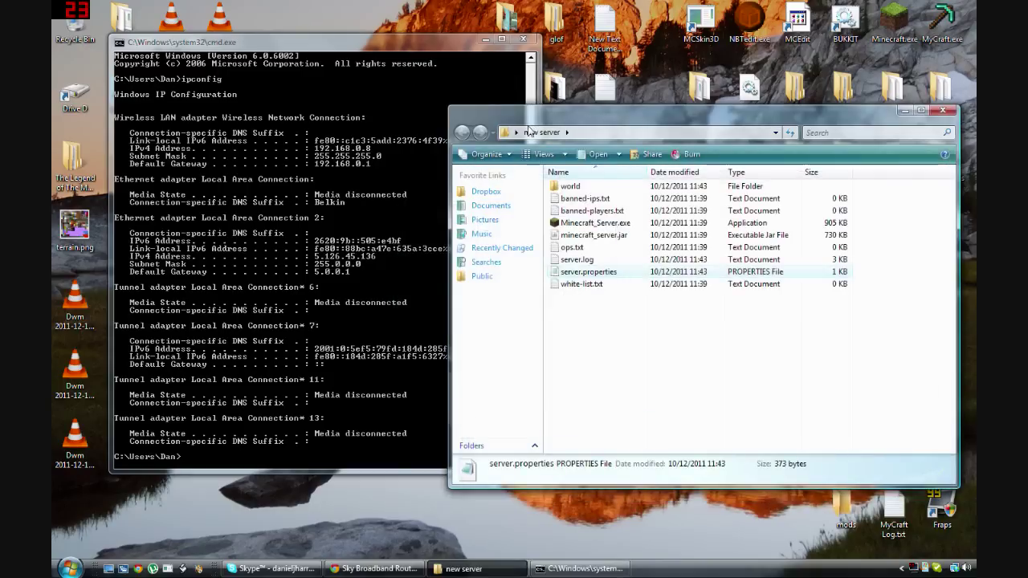
{"action": "left_click", "coordinate": [523, 40]}
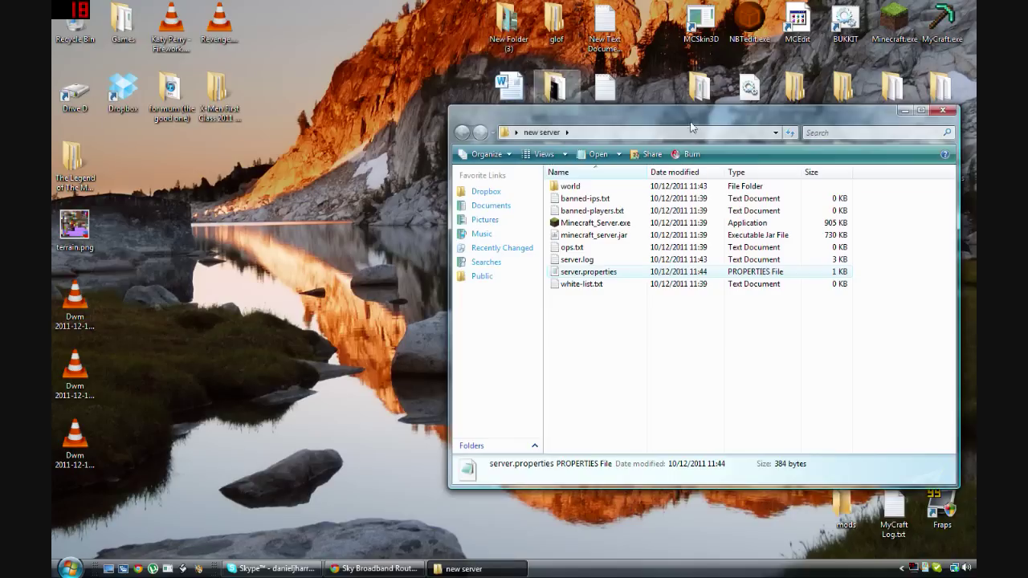
Step: Move the new server folder window aside and open whatismyip.org in a new browser tab to look up the public IP address
{"action": "left_click_drag", "start_coordinate": [720, 128], "coordinate": [511, 136]}
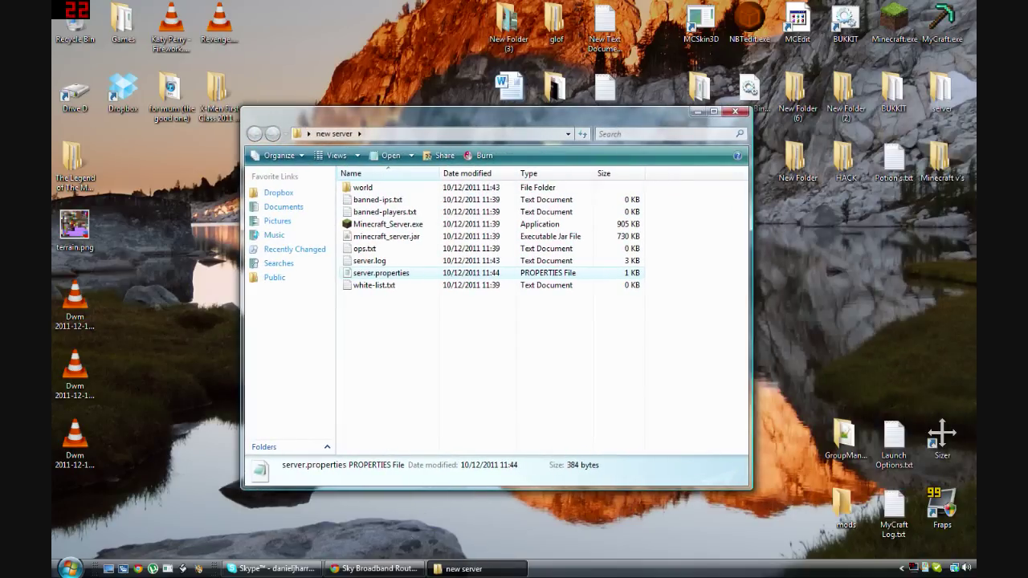
{"action": "left_click", "coordinate": [374, 568]}
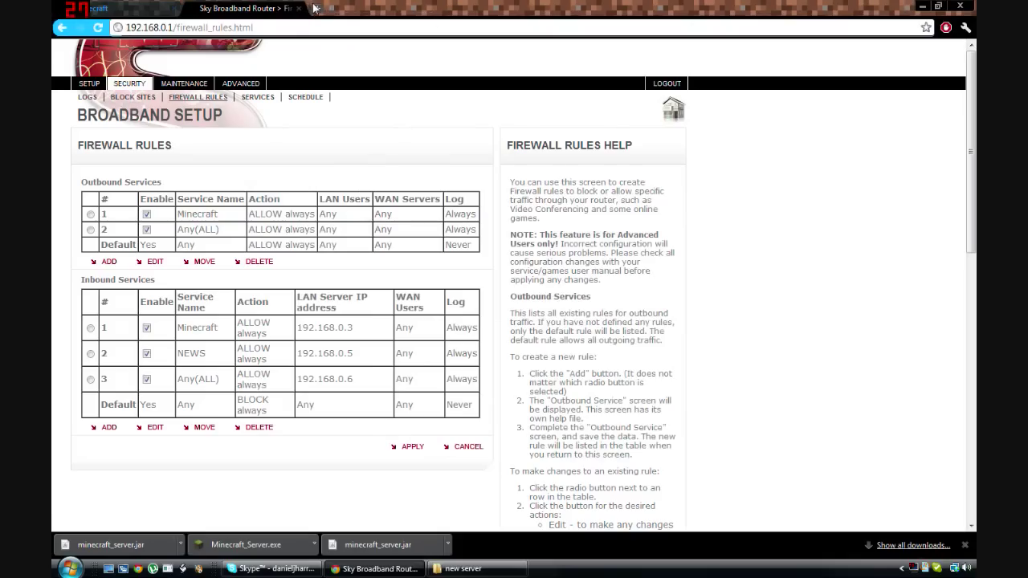
{"action": "left_click", "coordinate": [314, 8]}
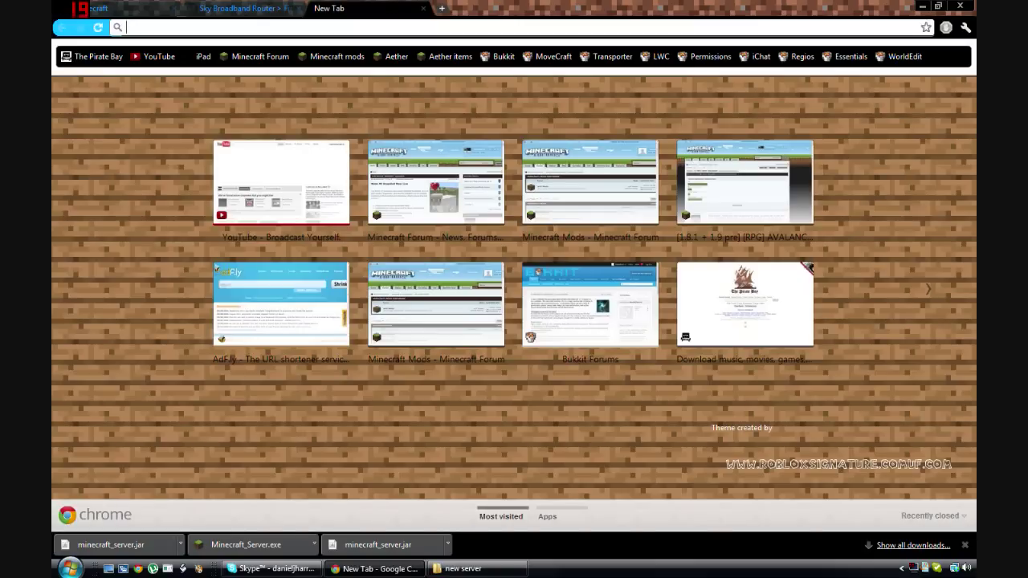
{"action": "type", "text": "whatismyip.org"}
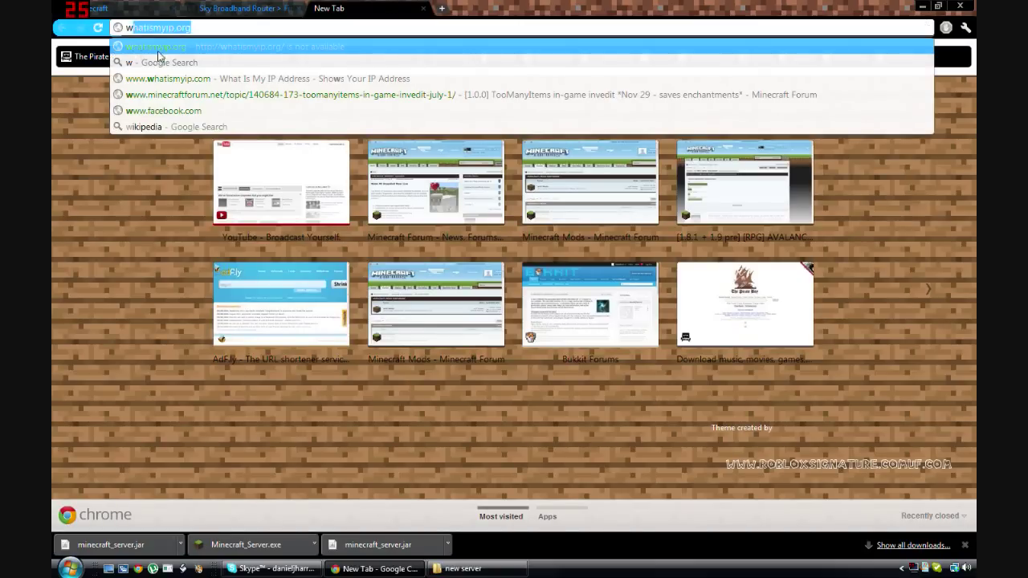
{"action": "left_click", "coordinate": [178, 48]}
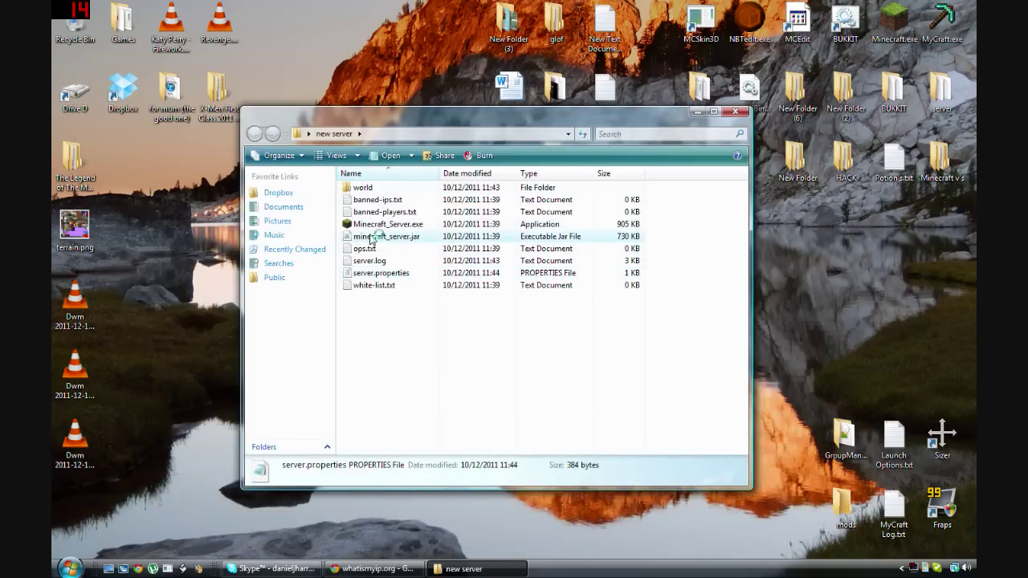
Step: Start the server from minecraft_server.jar, and minimize the server console and the new server folder
{"action": "double_click", "coordinate": [370, 238]}
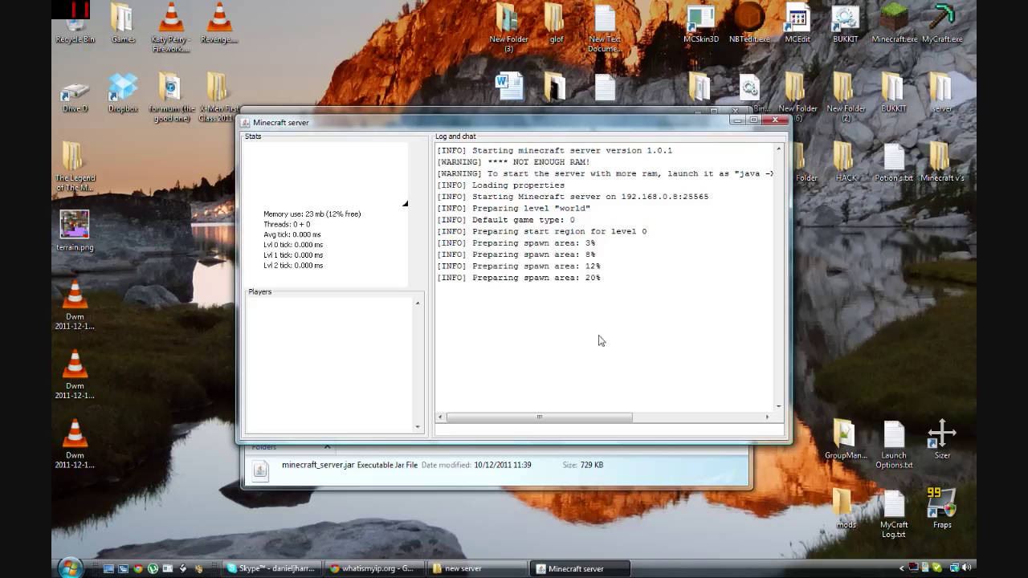
{"action": "left_click", "coordinate": [733, 120]}
{"action": "left_click", "coordinate": [697, 111]}
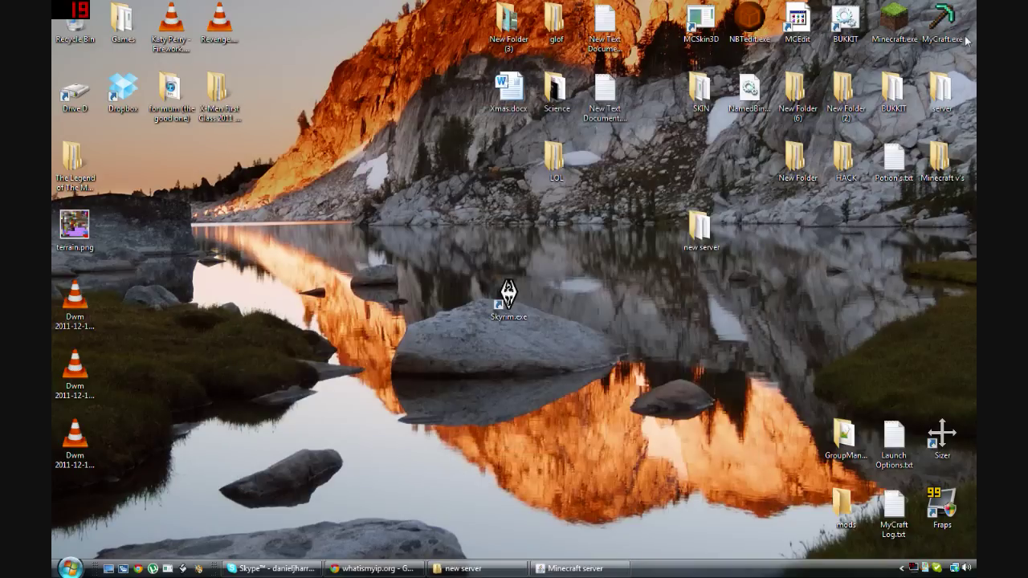
Step: Launch Minecraft from the desktop, log in, and open the multiplayer server list
{"action": "left_click", "coordinate": [910, 24]}
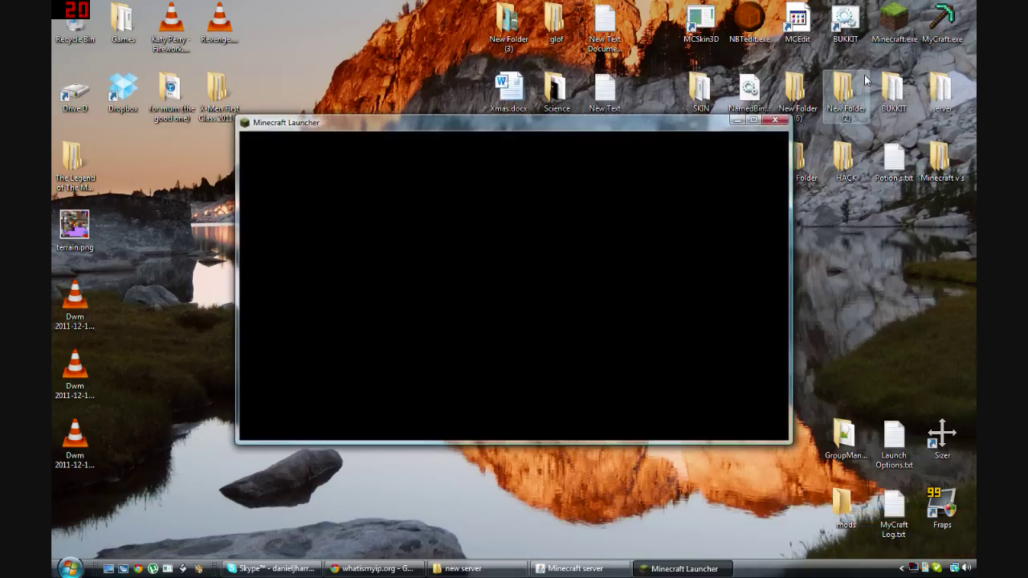
{"action": "left_click", "coordinate": [750, 416]}
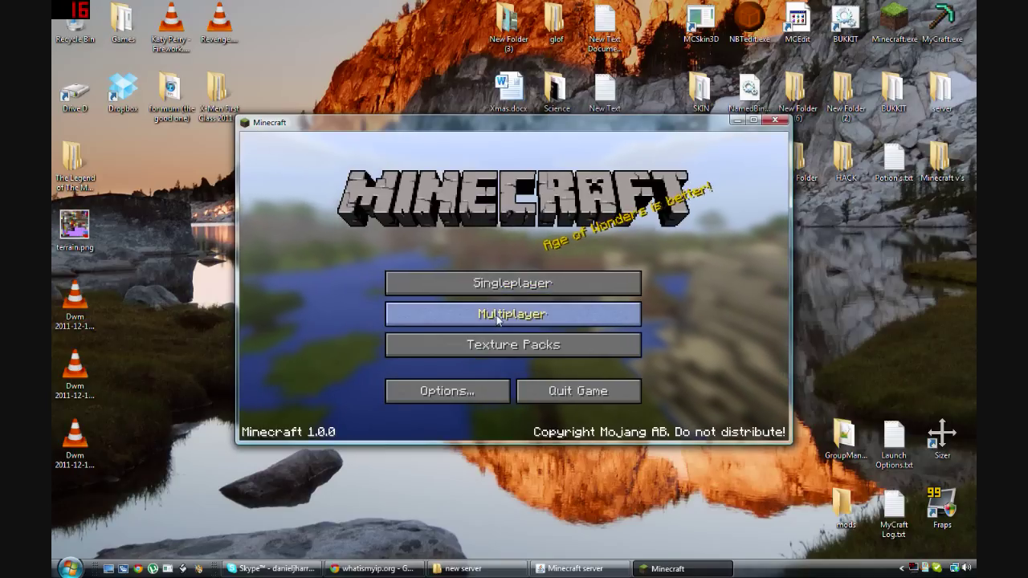
{"action": "left_click", "coordinate": [499, 315]}
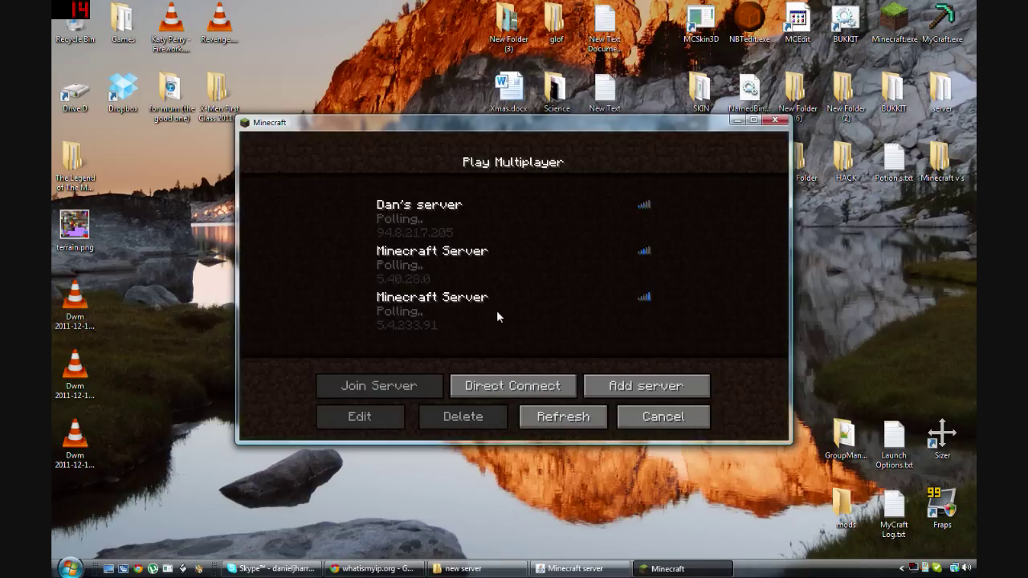
Step: Add a multiplayer server entry with the address 94.10.156.216, keeping the default server name
{"action": "left_click", "coordinate": [623, 387]}
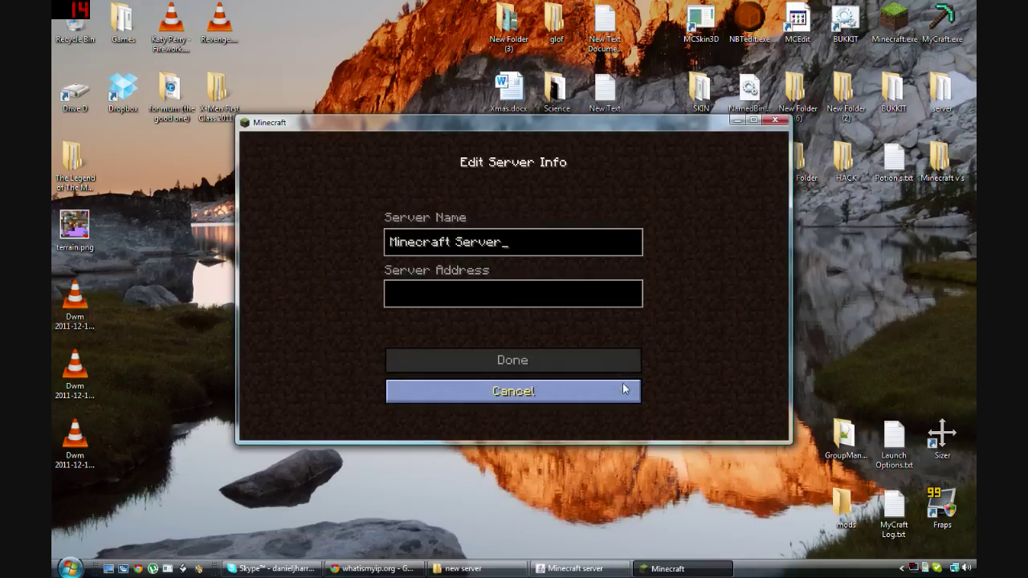
{"action": "left_click", "coordinate": [514, 294]}
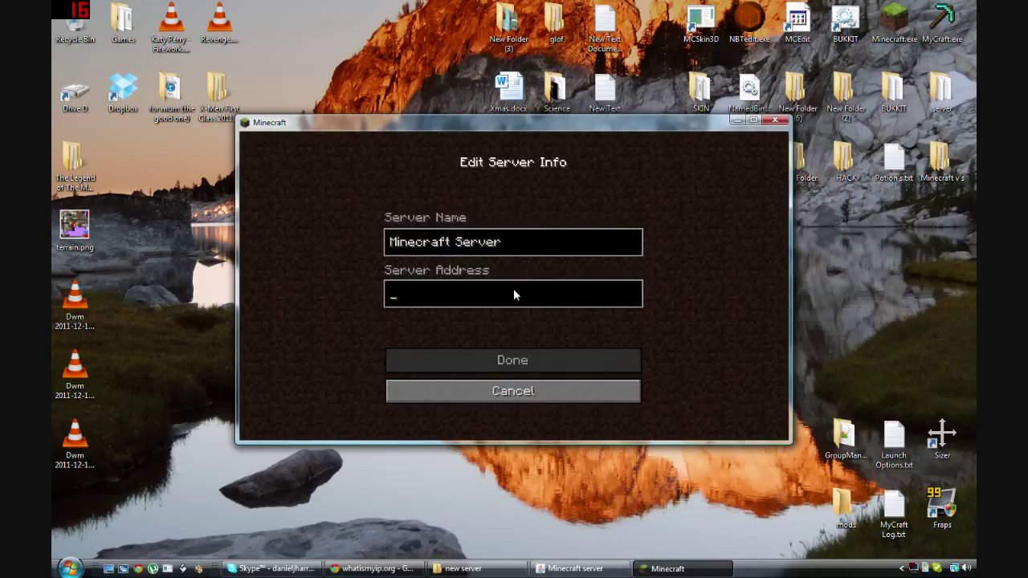
{"action": "key", "text": "ctrl+v"}
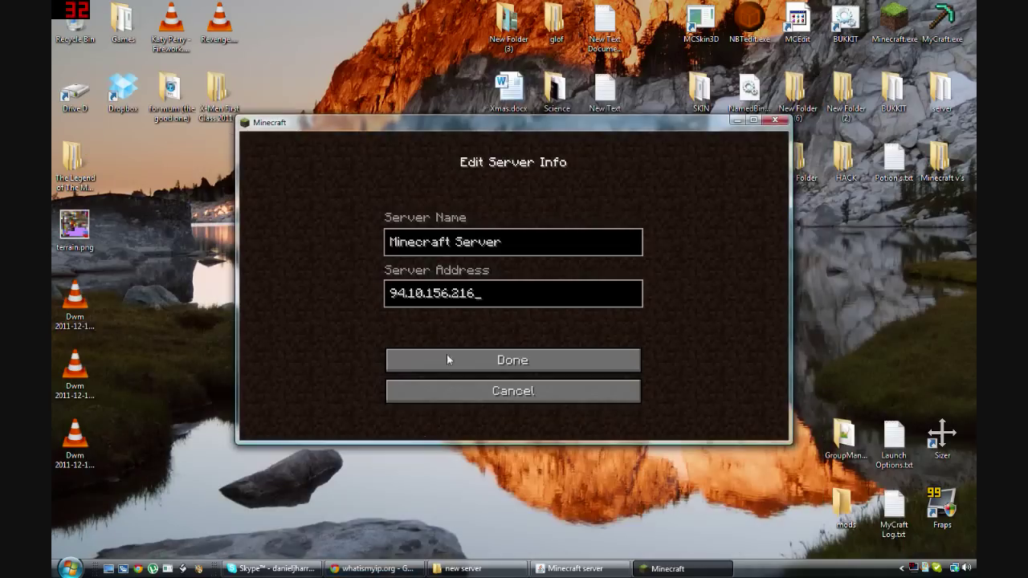
{"action": "left_click", "coordinate": [506, 363]}
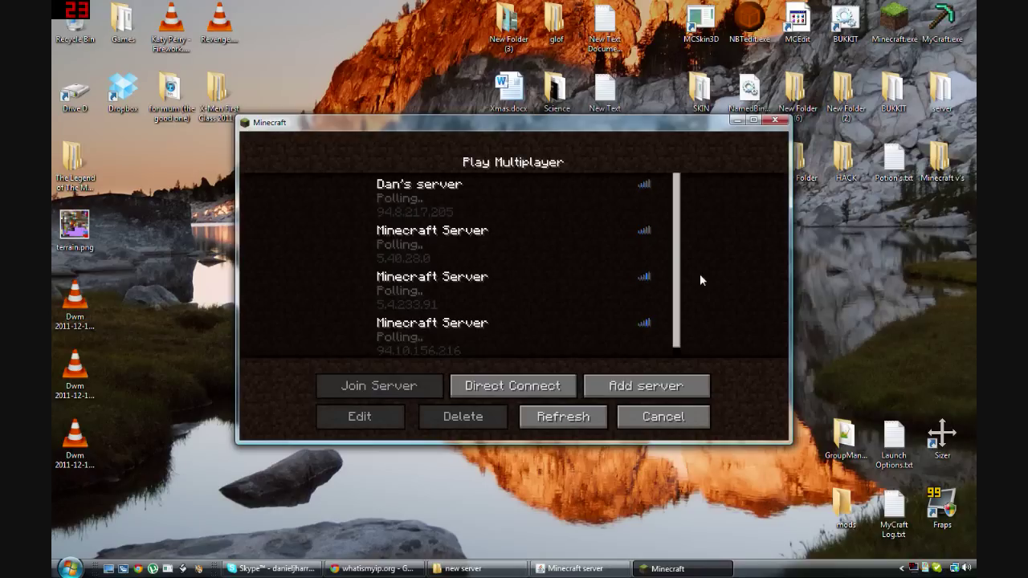
Step: Try to join the newly added server at the end of the multiplayer list
{"action": "scroll", "coordinate": [680, 351], "scroll_direction": "down", "scroll_amount": 1}
{"action": "left_click", "coordinate": [450, 331]}
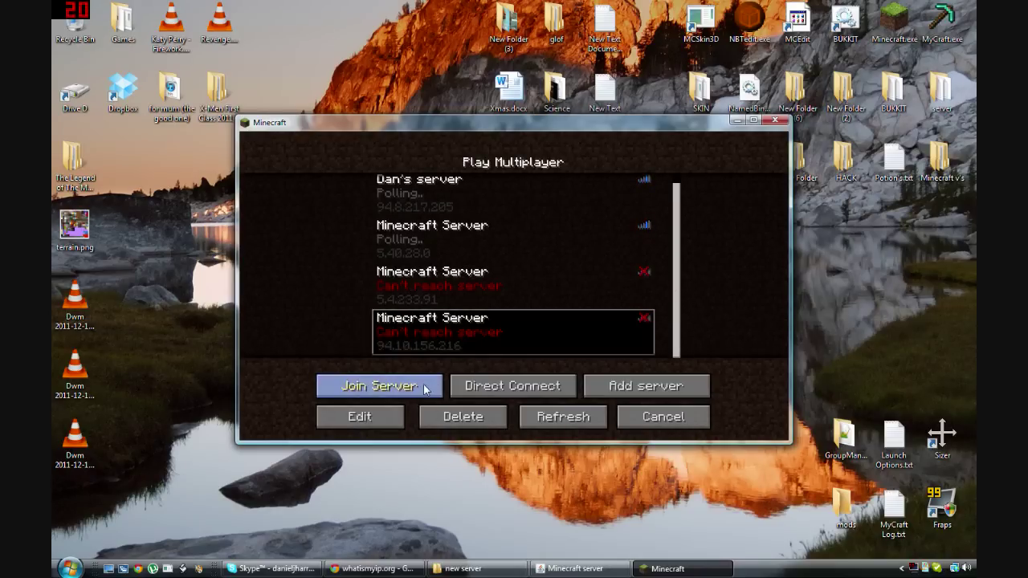
{"action": "left_click", "coordinate": [423, 388]}
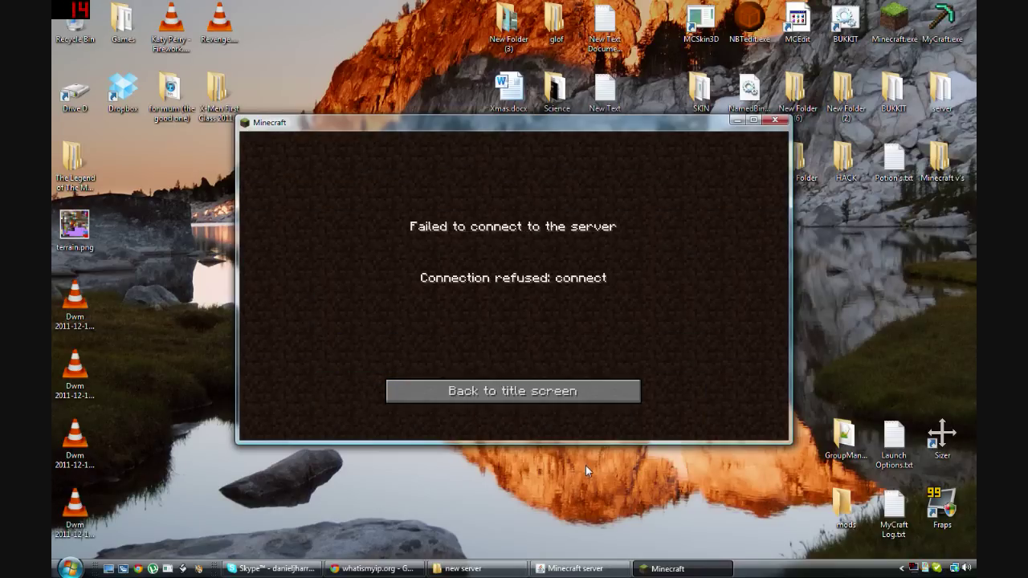
Step: Check the startup log in the Minecraft server console, enlarging its window, and minimize it again
{"action": "left_click", "coordinate": [572, 568]}
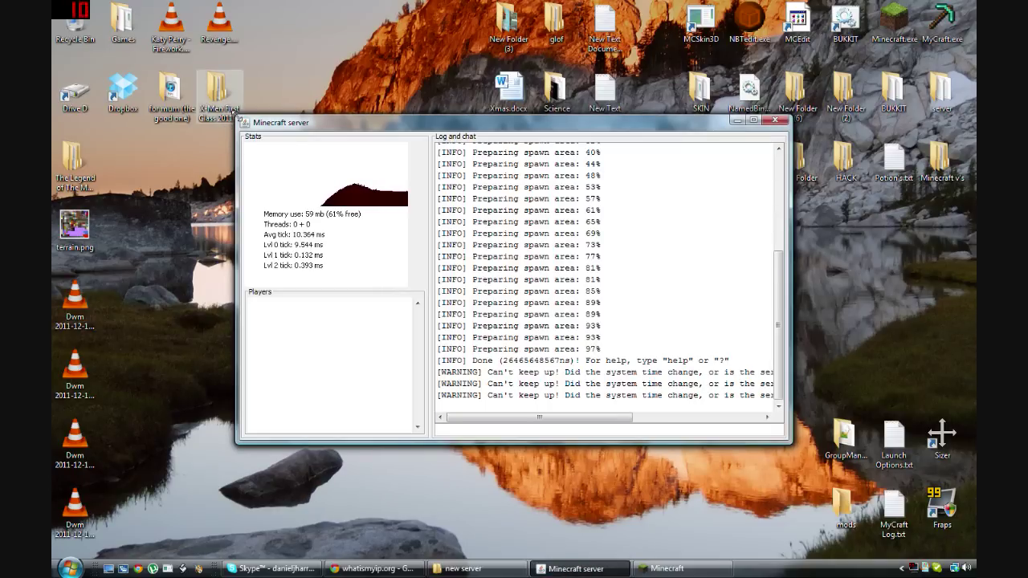
{"action": "left_click_drag", "start_coordinate": [179, 57], "coordinate": [178, 57]}
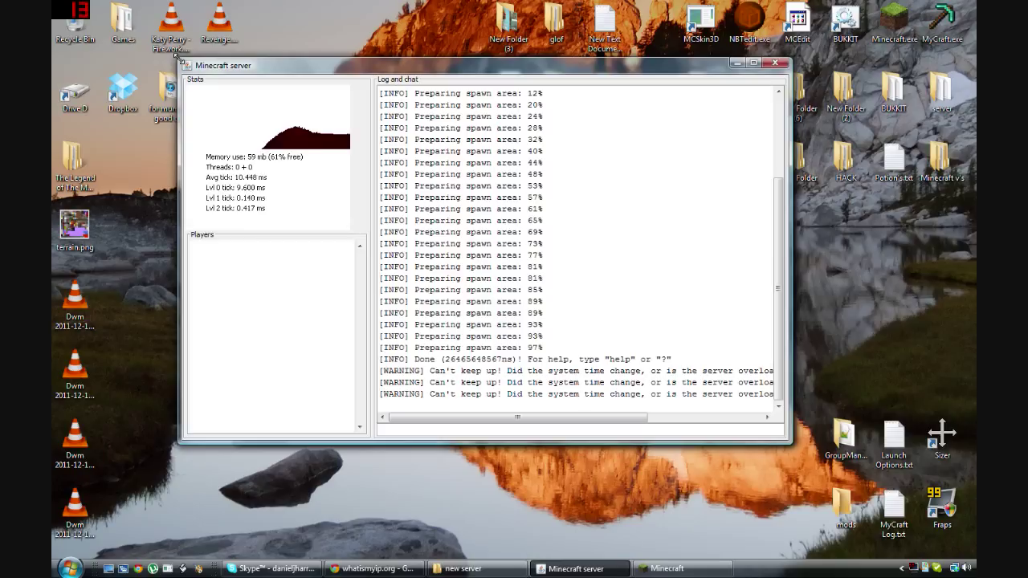
{"action": "left_click", "coordinate": [735, 63]}
Step: Go back through the title screen to the multiplayer server list and enlarge the Minecraft window
{"action": "left_click", "coordinate": [555, 393]}
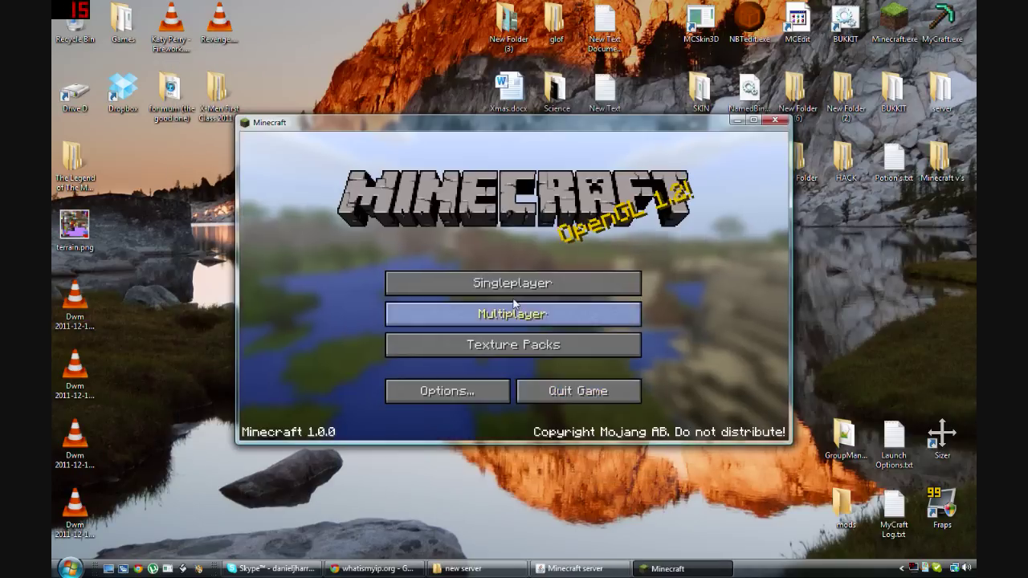
{"action": "left_click", "coordinate": [514, 310]}
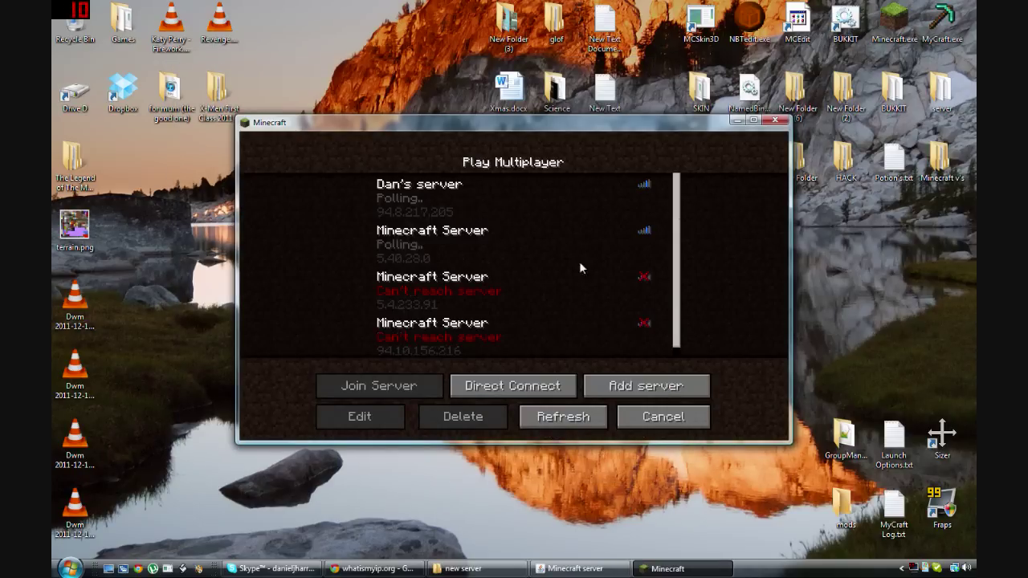
{"action": "left_click_drag", "start_coordinate": [238, 117], "coordinate": [194, 42]}
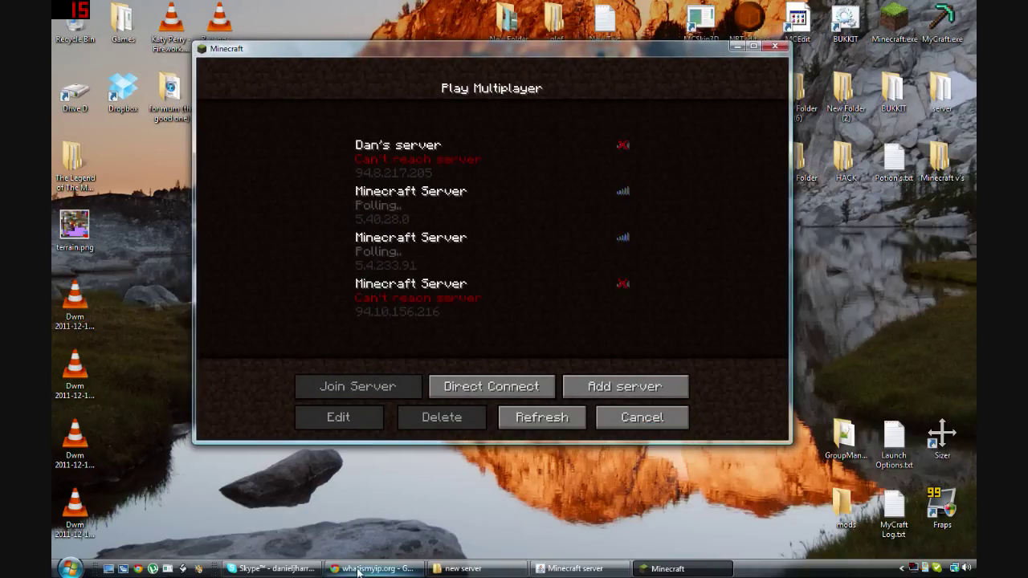
Step: Check the settings in server.properties against the router's firewall rules in the browser, and close the file
{"action": "mouse_move", "coordinate": [358, 572]}
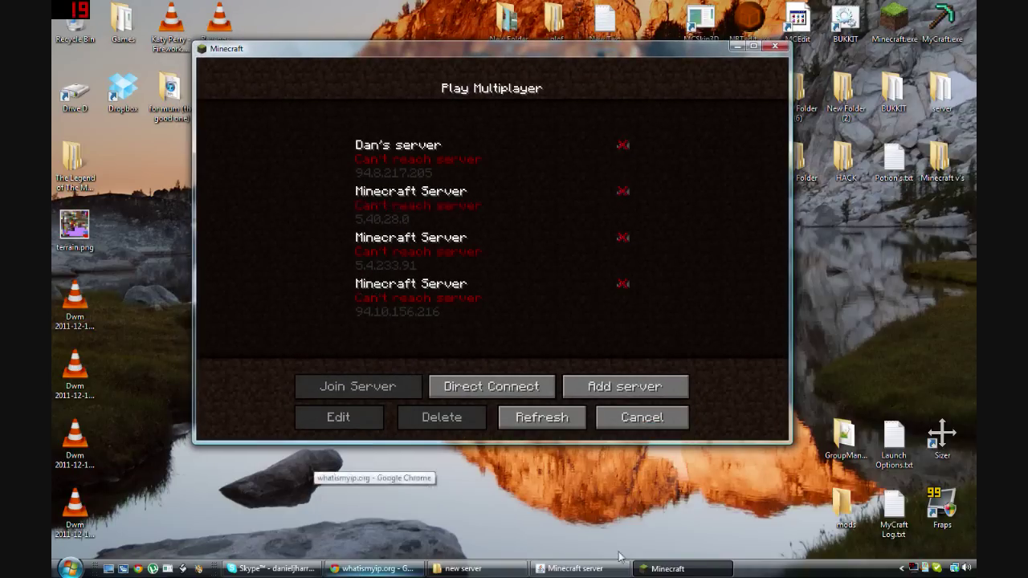
{"action": "left_click", "coordinate": [485, 571]}
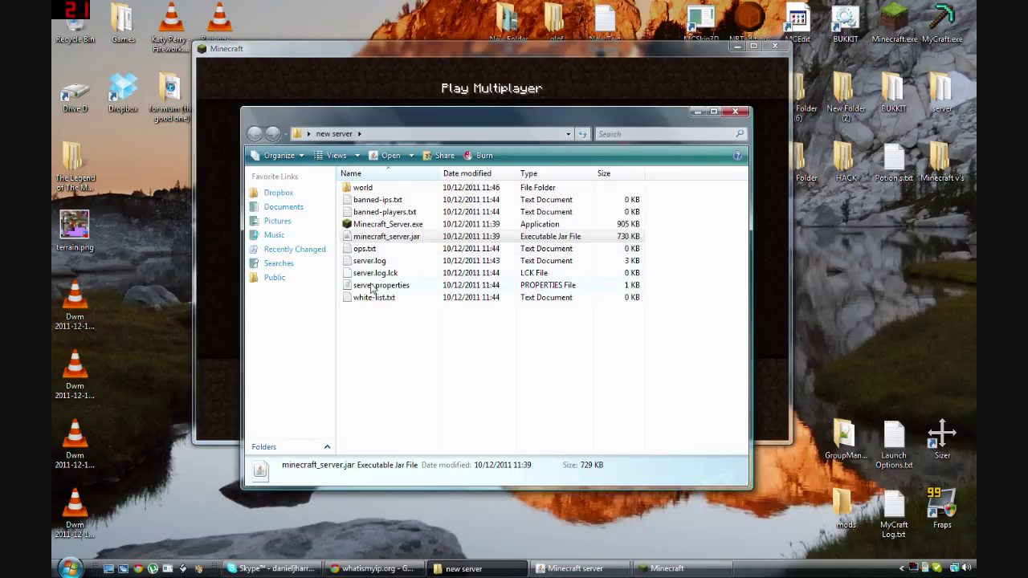
{"action": "double_click", "coordinate": [372, 286]}
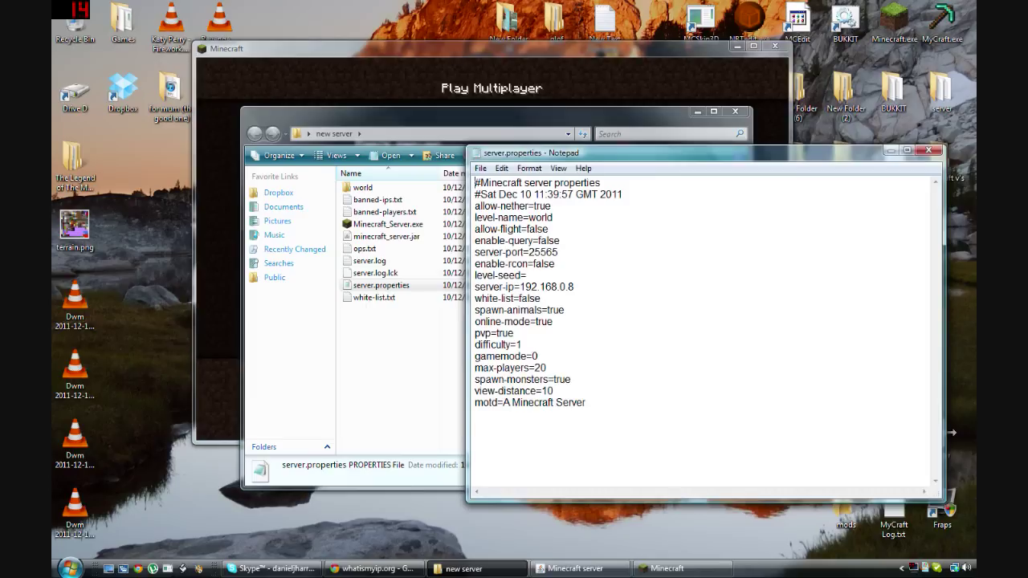
{"action": "left_click", "coordinate": [386, 568]}
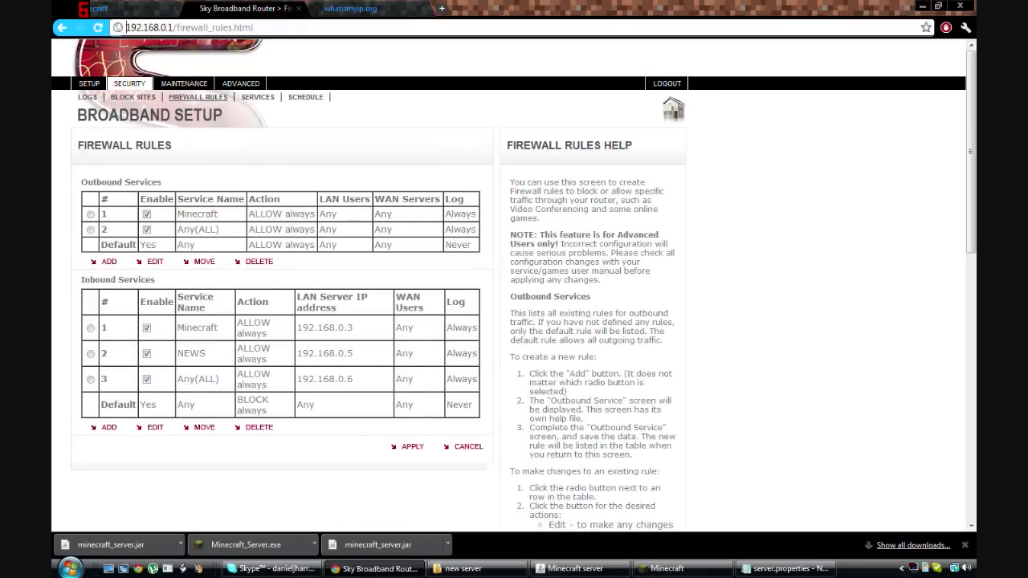
{"action": "left_click", "coordinate": [924, 5]}
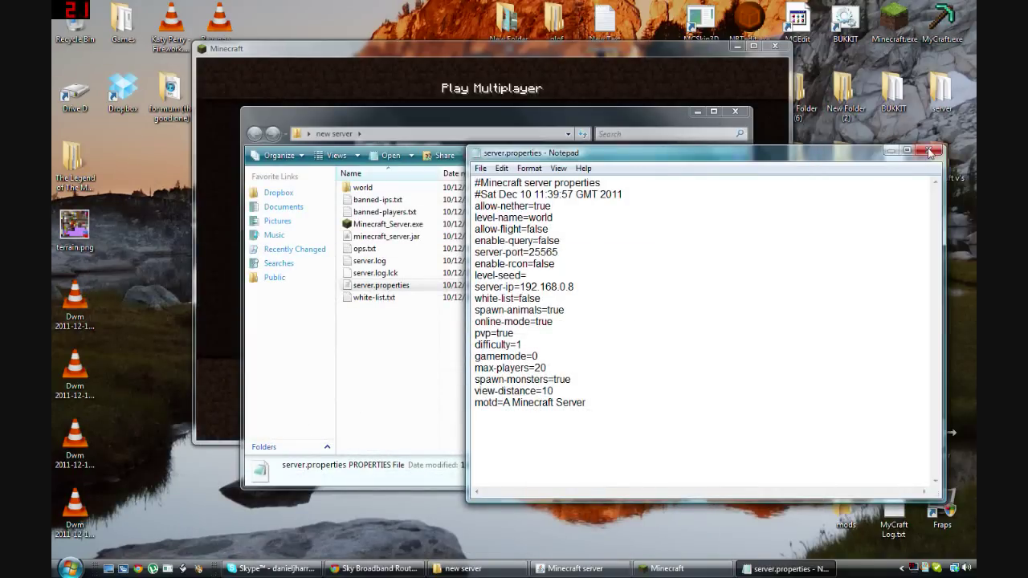
{"action": "left_click", "coordinate": [930, 153]}
{"action": "left_click", "coordinate": [603, 569]}
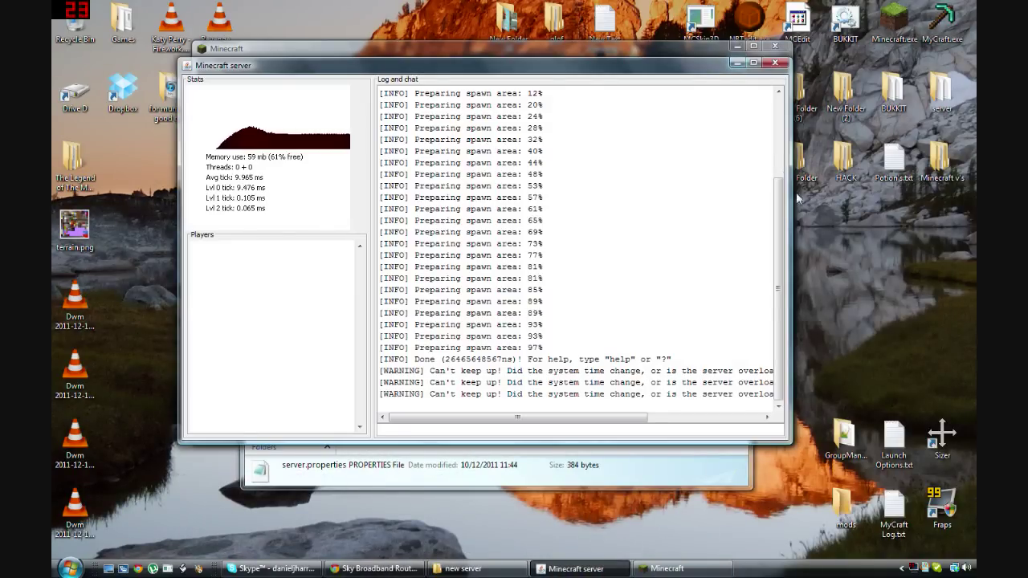
{"action": "left_click", "coordinate": [737, 62]}
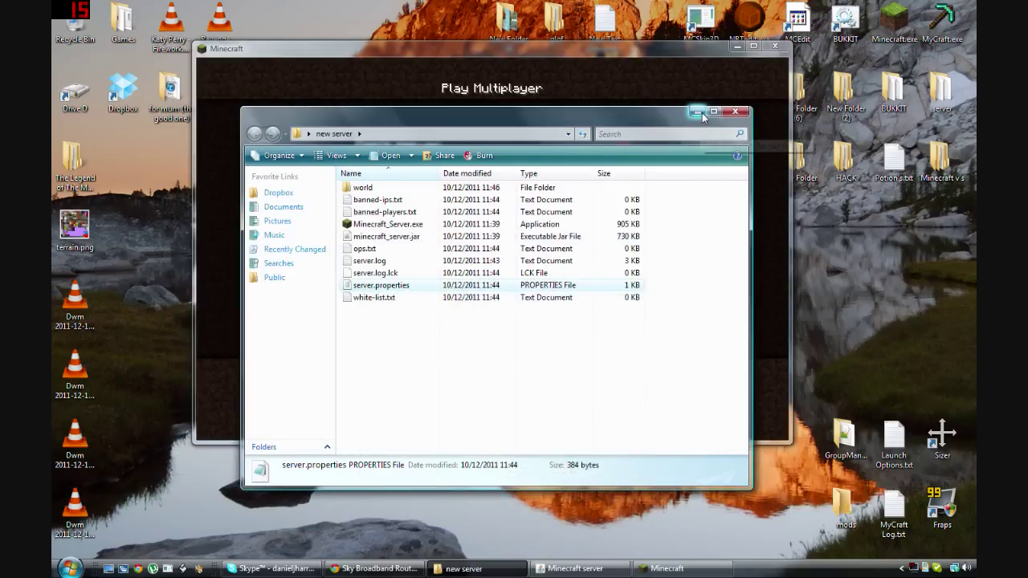
{"action": "left_click", "coordinate": [701, 110]}
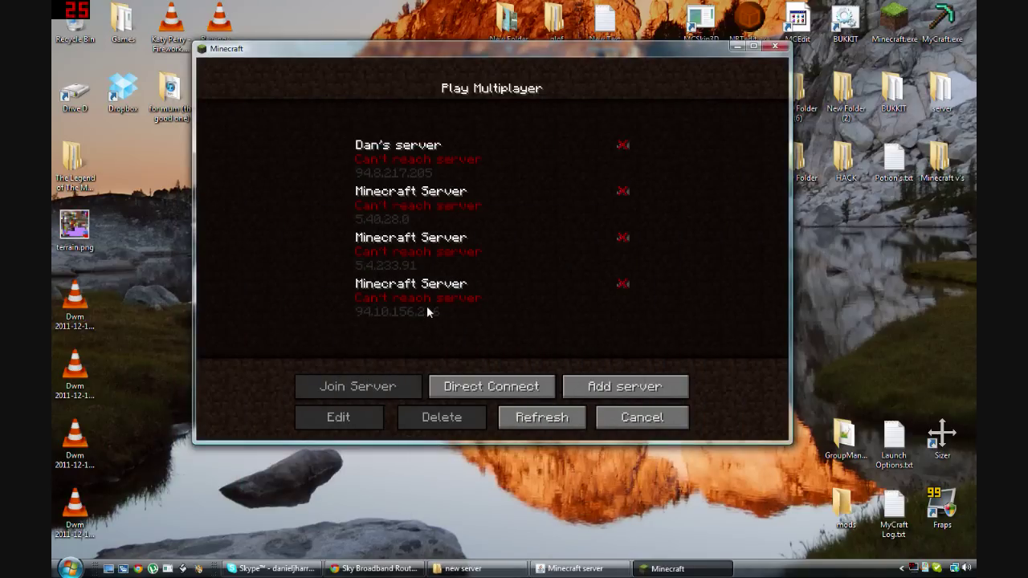